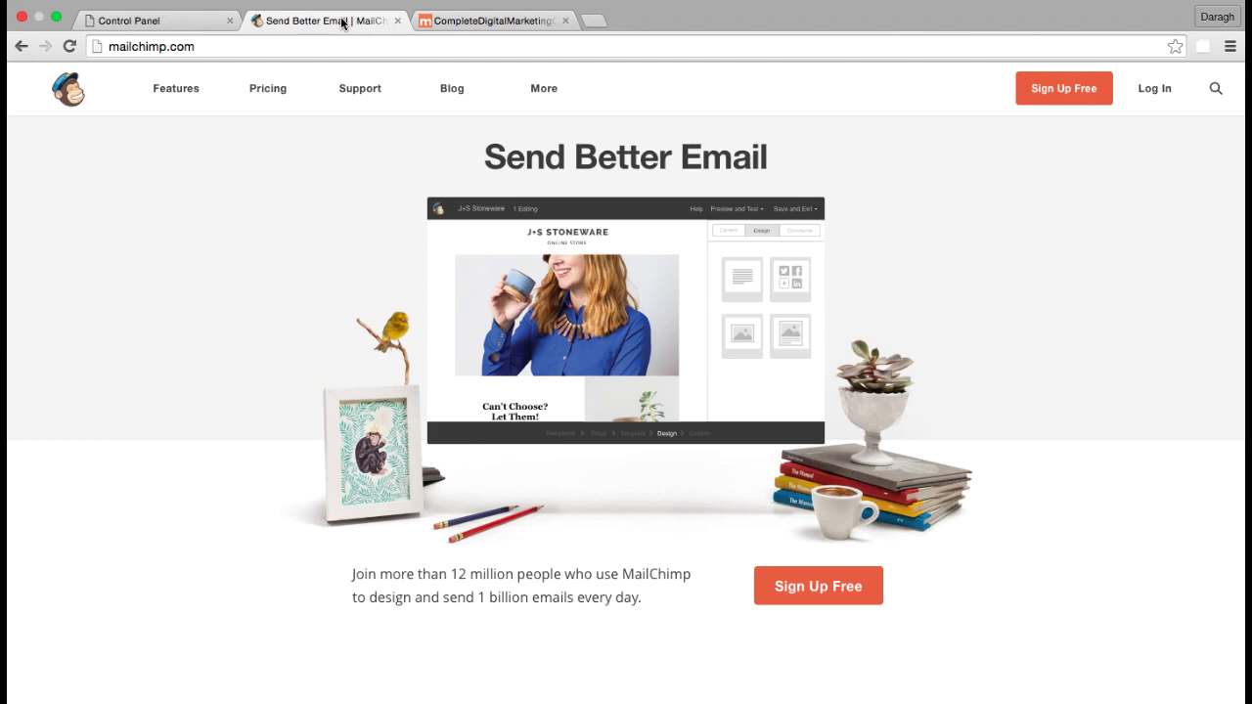
# Switch from the MailChimp tab to the Eco Web Hosting control panel tab
pyautogui.click(169, 25)
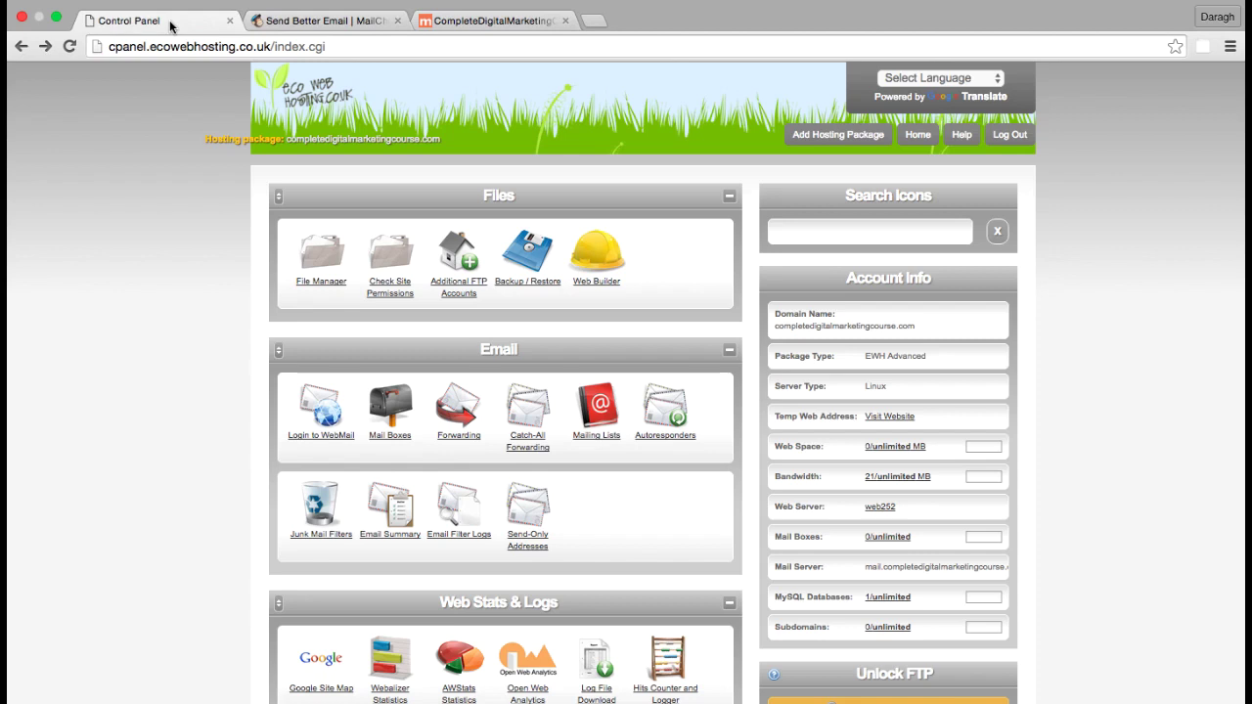
# Check the MailChimp tab, then bring up the CompleteDigitalMarketingCourse.com WordPress site with its two posts
pyautogui.click(284, 21)
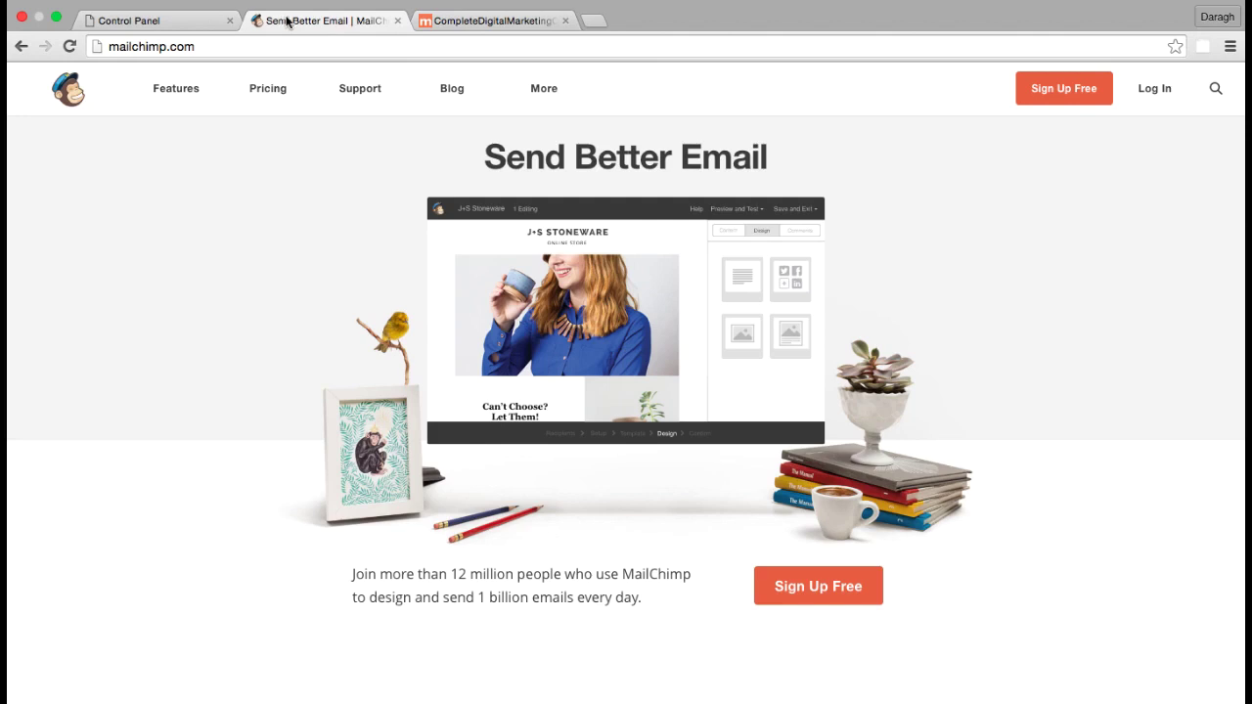
pyautogui.click(465, 21)
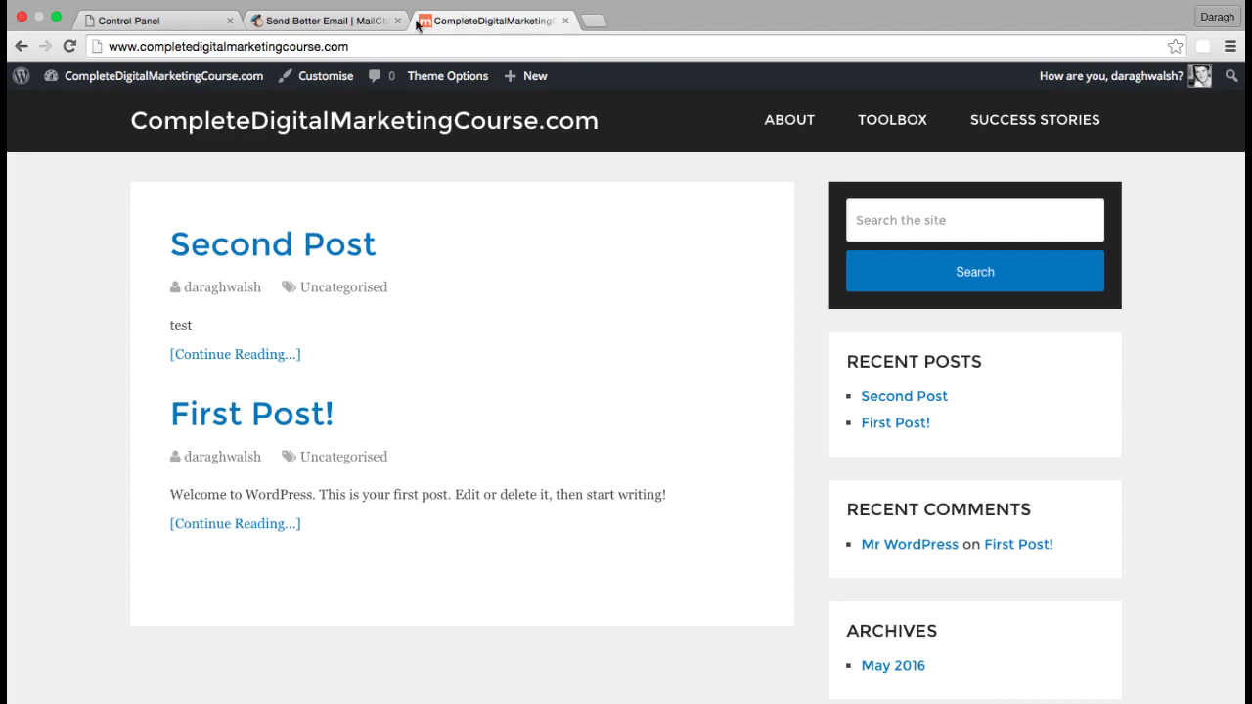
# Return to the Eco Web Hosting control panel home page
pyautogui.click(195, 22)
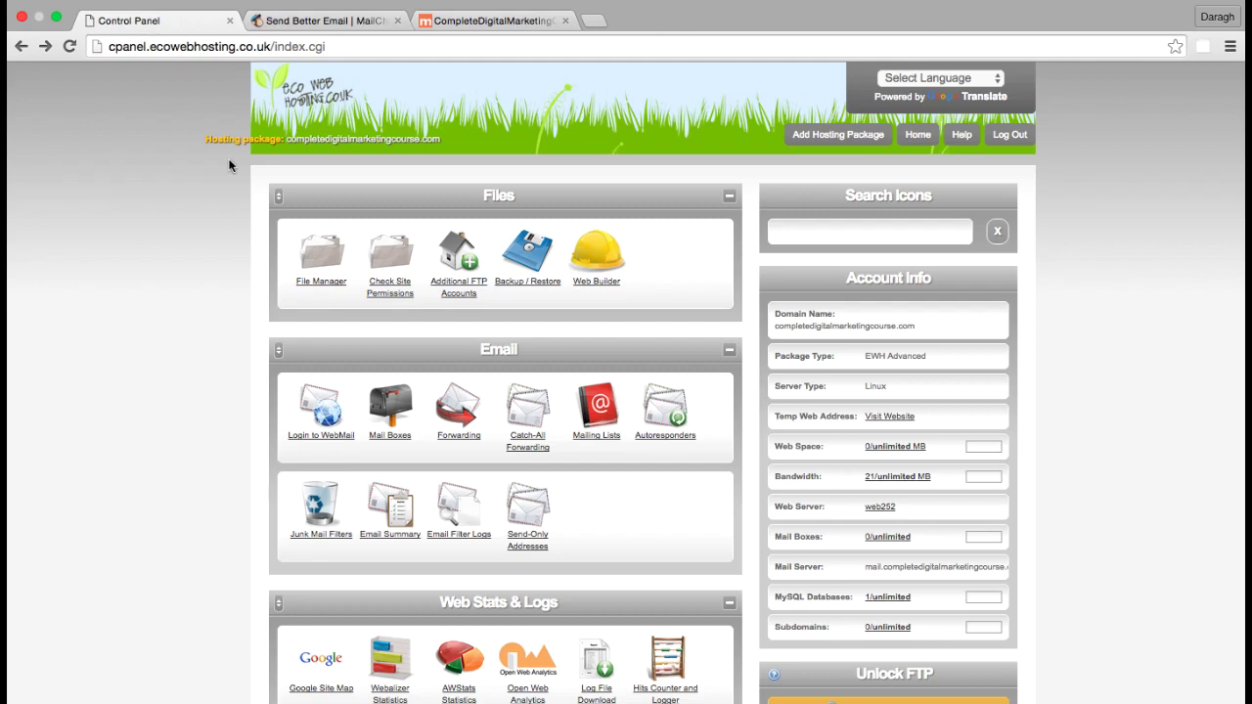
# Add a new mail box on the course domain from the Email > Mail Boxes page
pyautogui.scroll(-3, 231, 163)
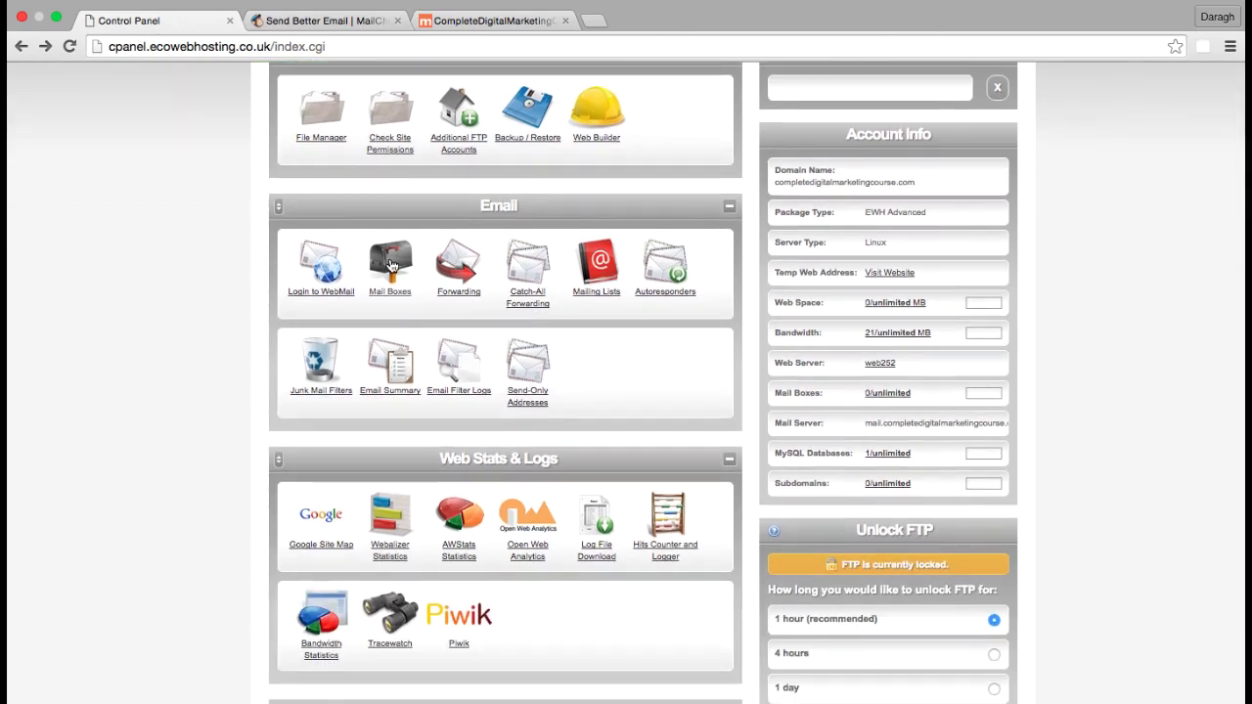
pyautogui.click(390, 265)
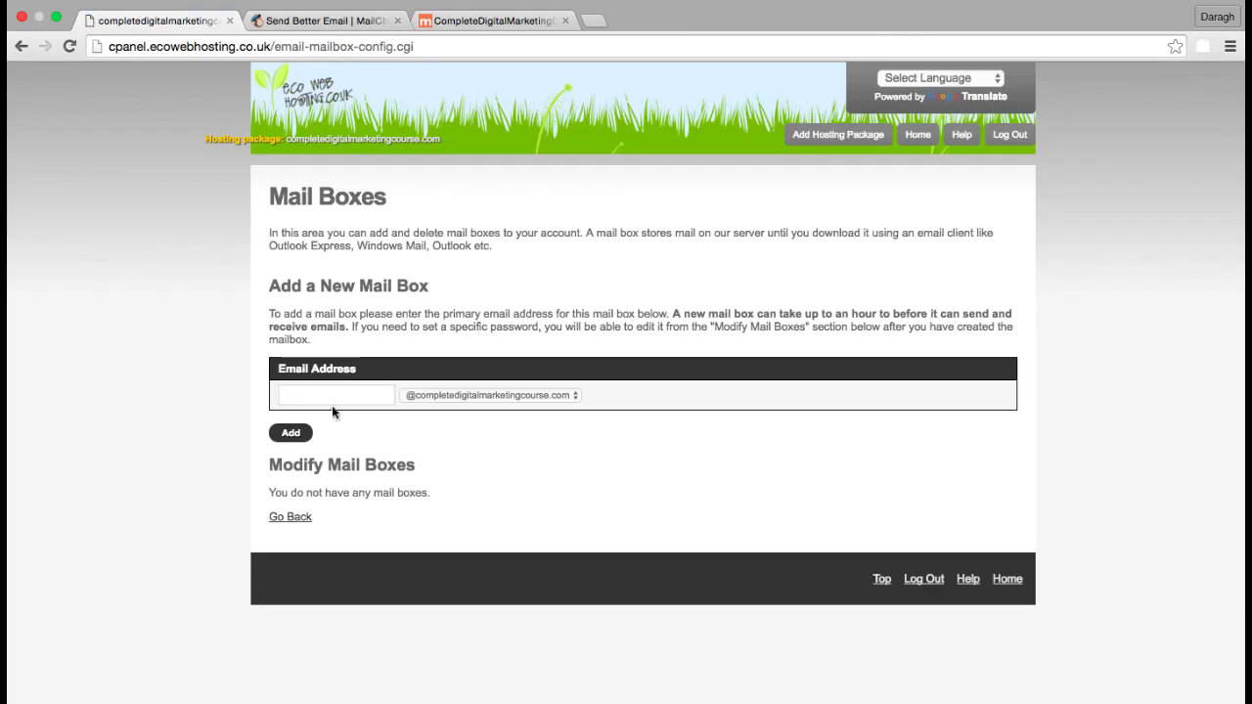
pyautogui.click(324, 397)
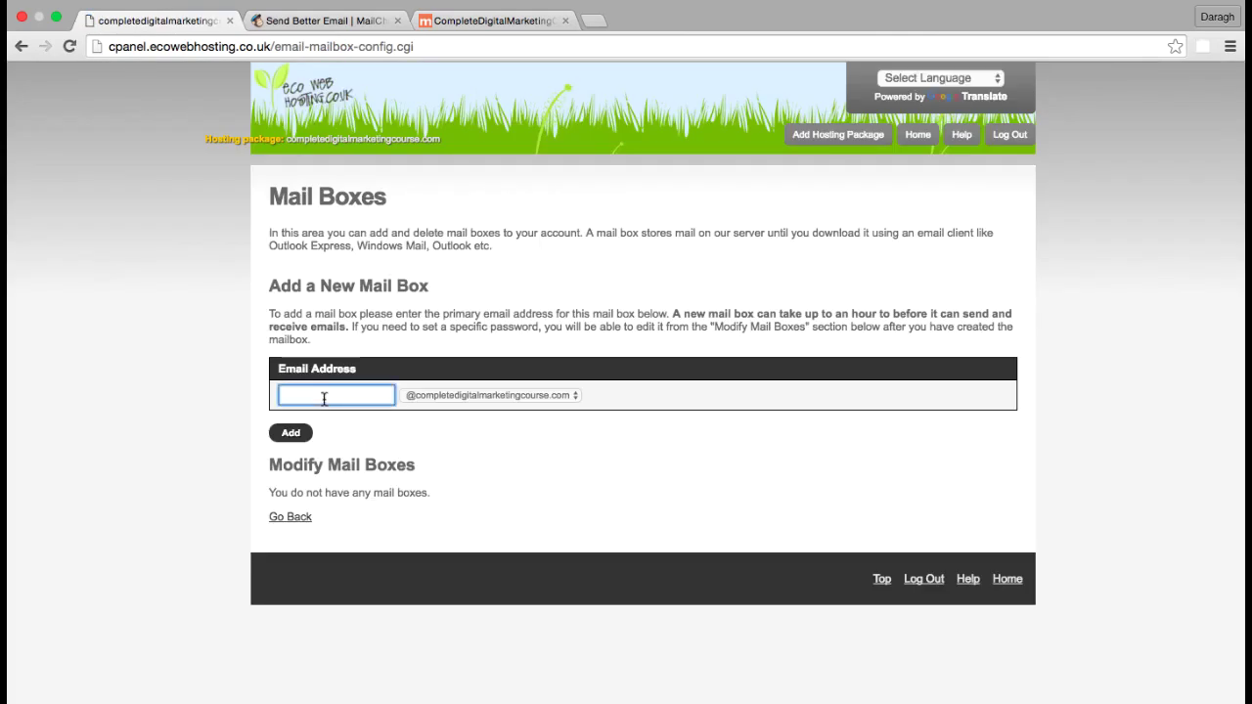
pyautogui.click(290, 433)
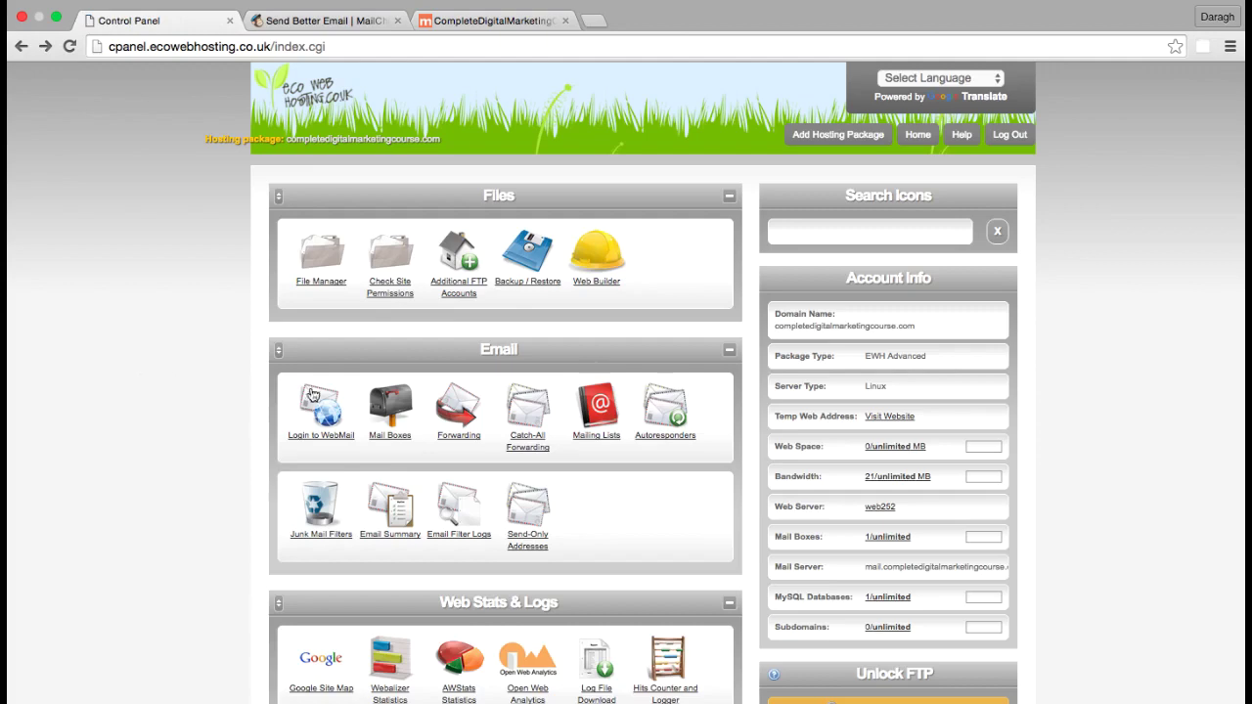
# Create a forwarder from the course-domain address to a personal Gmail account, then check the new entry
pyautogui.click(455, 425)
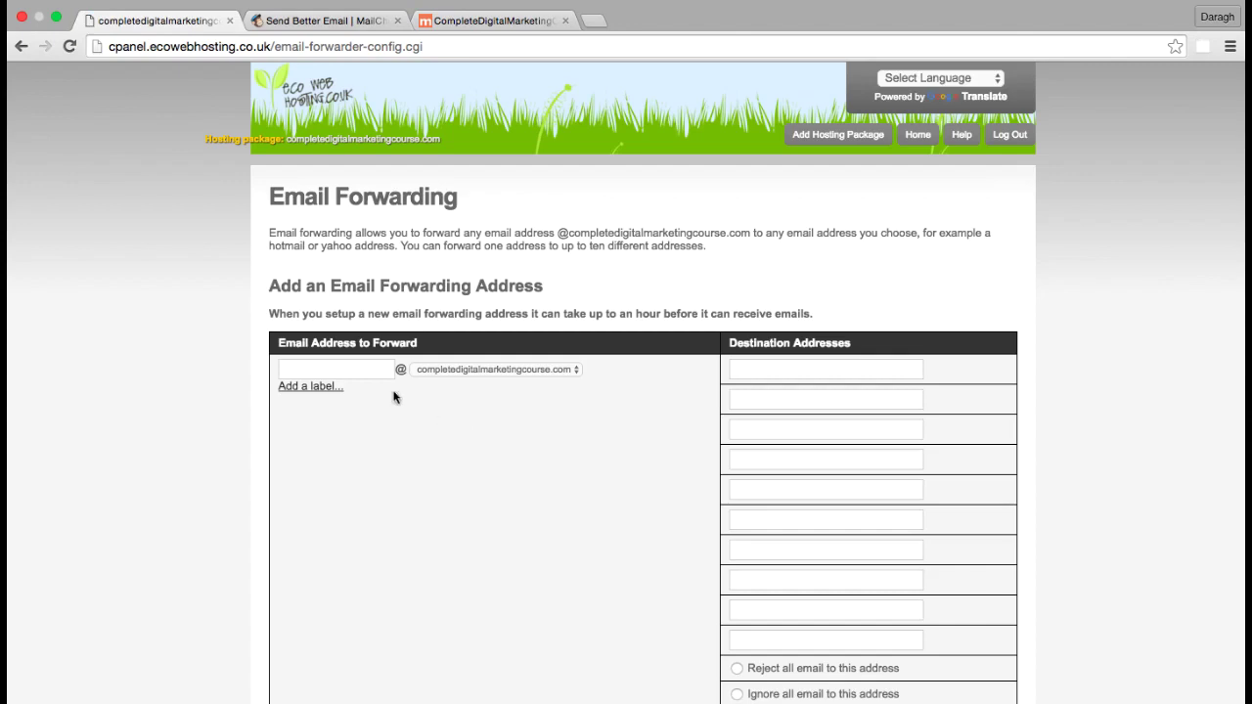
pyautogui.click(370, 370)
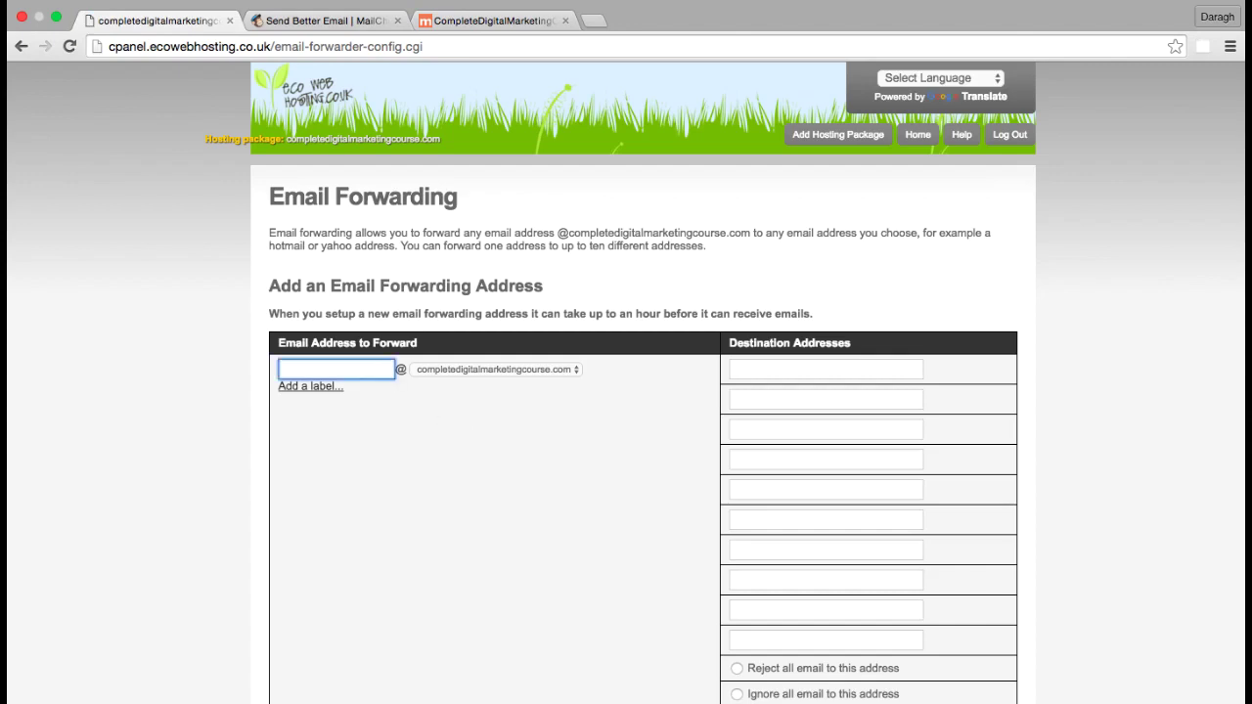
pyautogui.click(335, 391)
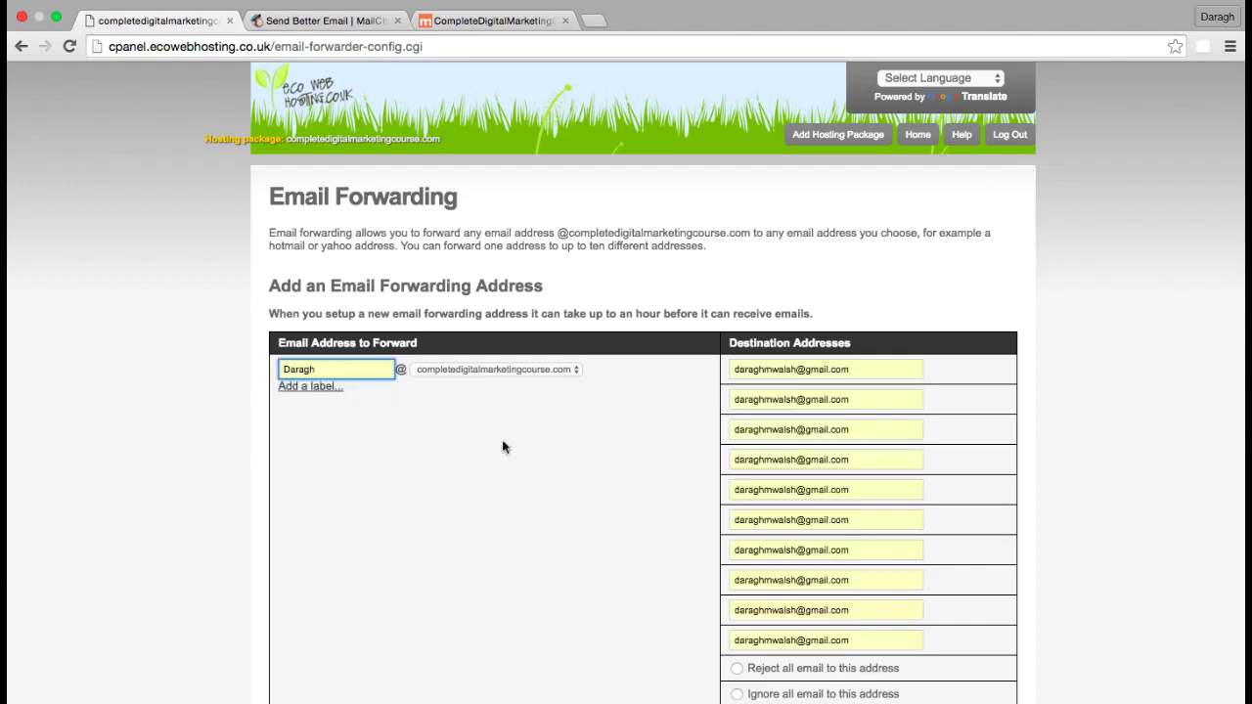
pyautogui.scroll(-3, 674, 573)
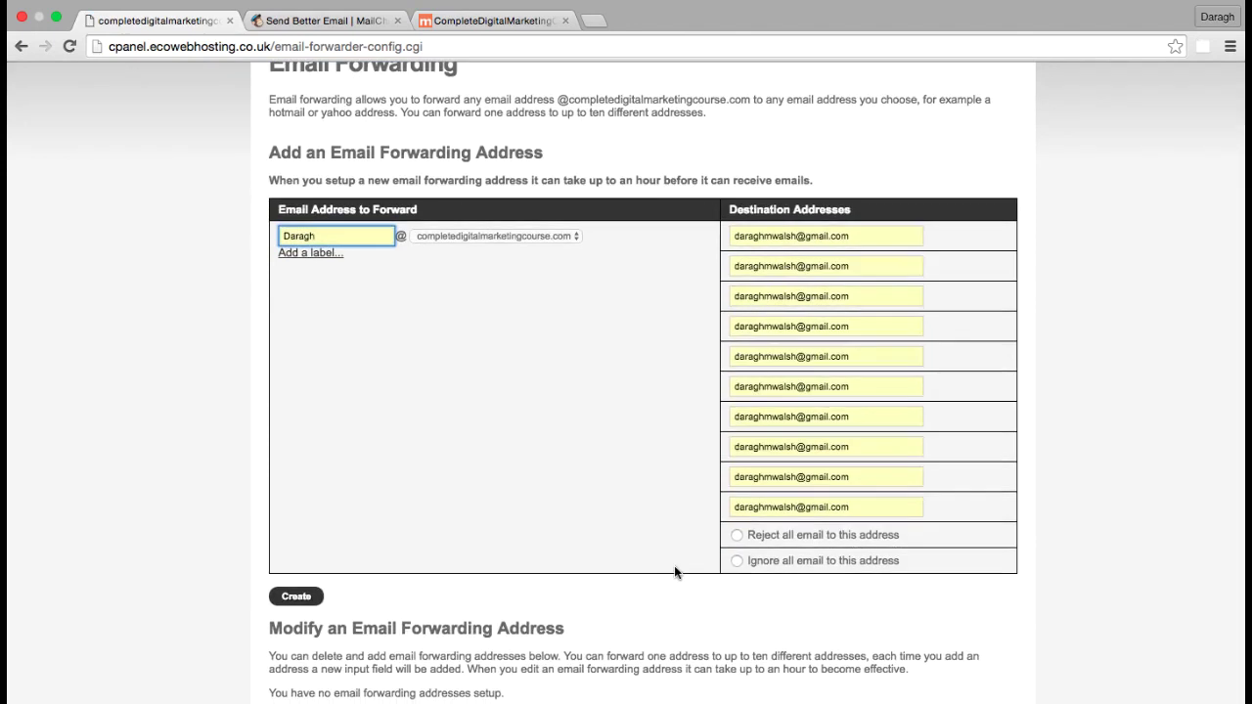
pyautogui.click(299, 599)
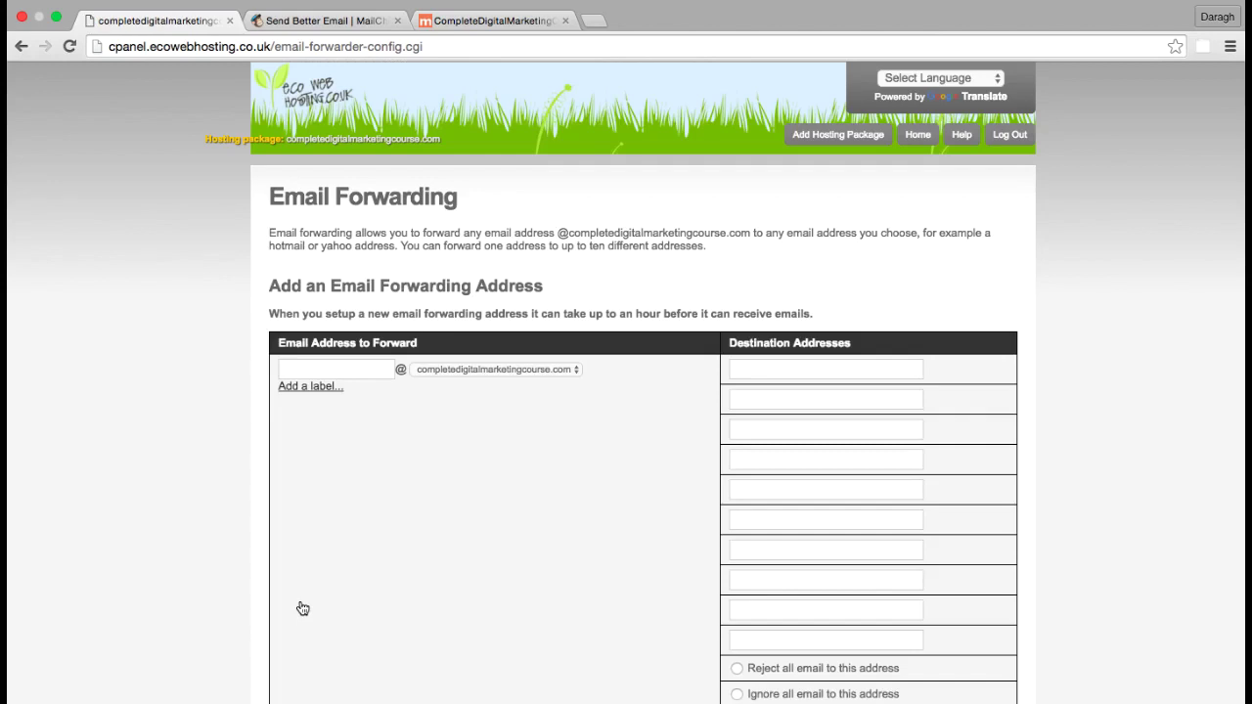
pyautogui.scroll(-5, 244, 478)
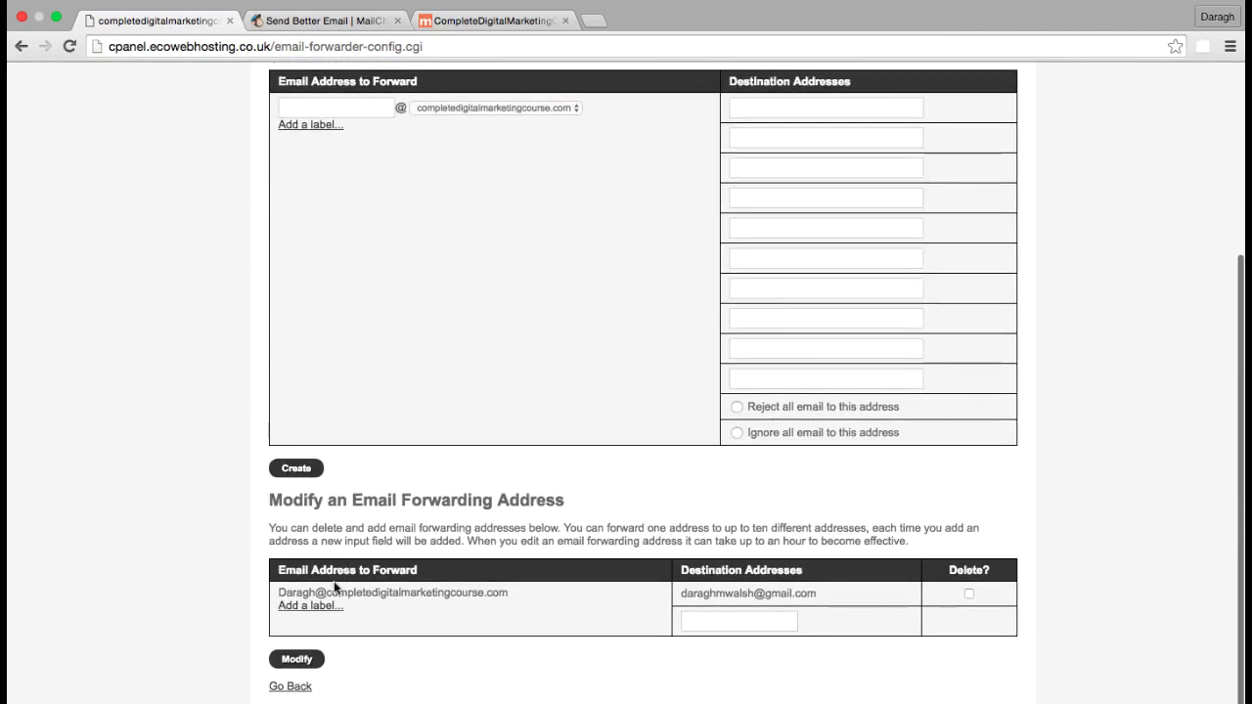
pyautogui.moveTo(278, 593); pyautogui.dragTo(541, 589)
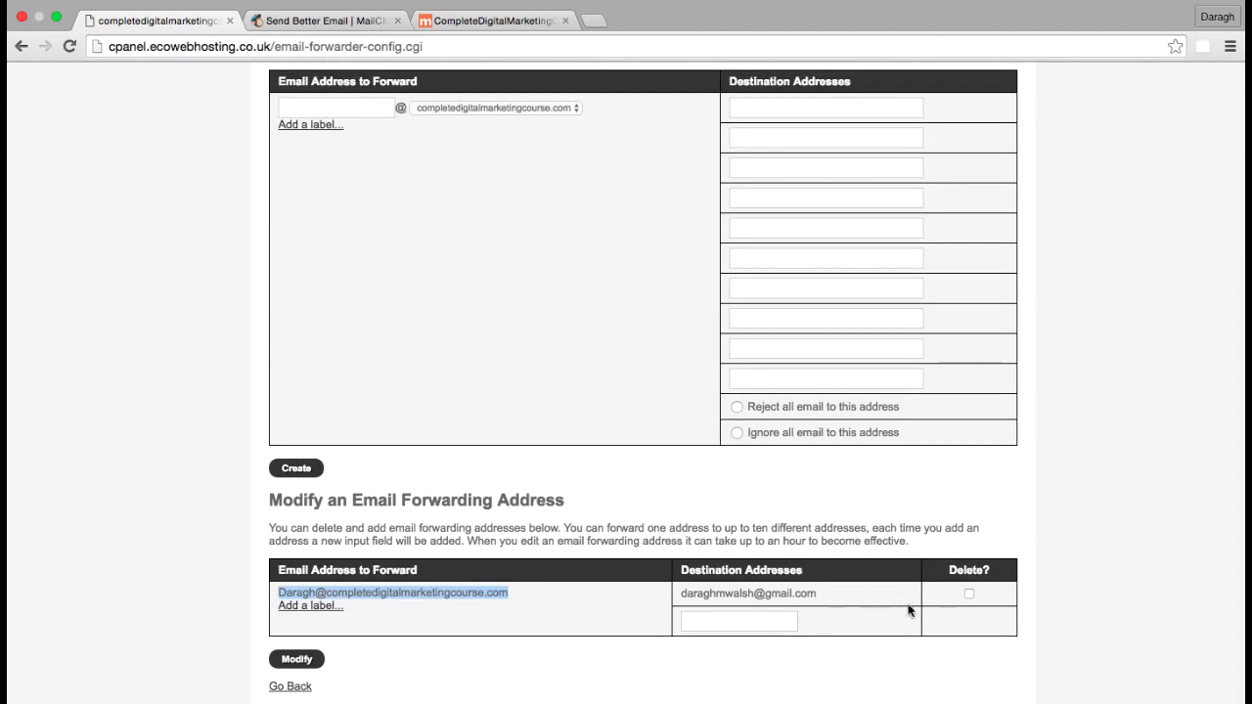
pyautogui.scroll(5, 522, 645)
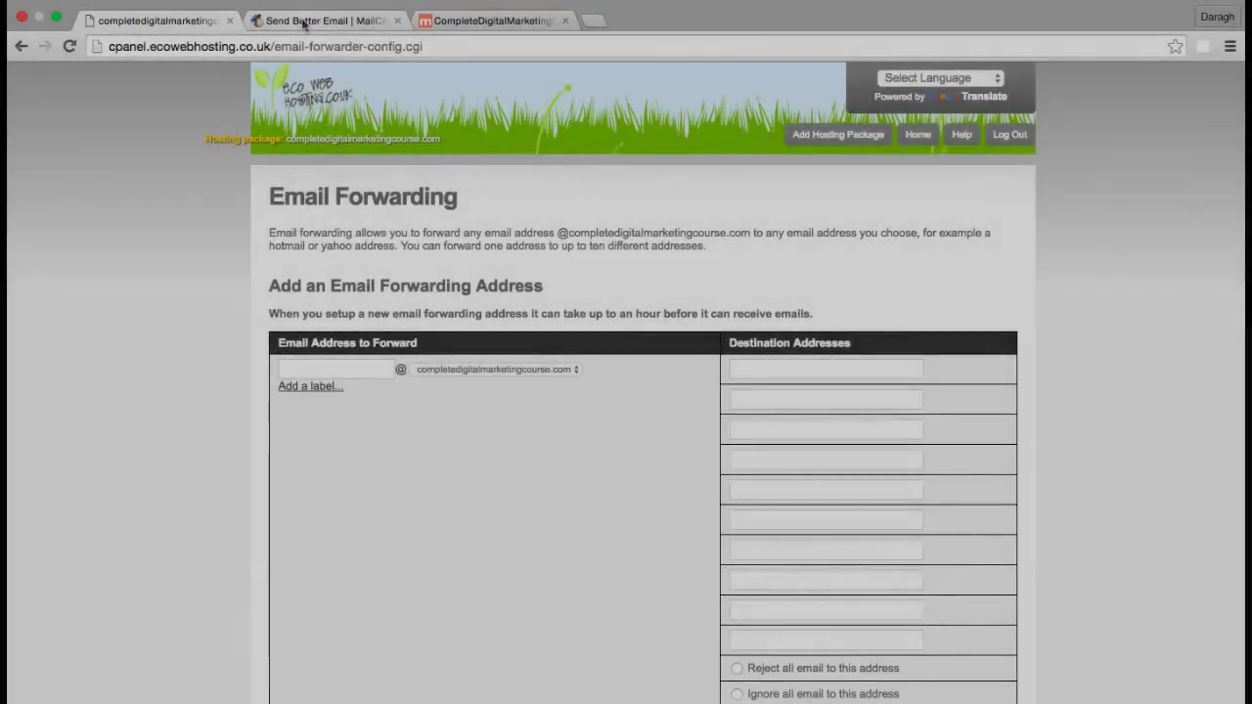
# Log into MailChimp with the saved credentials and go to the empty Lists page
pyautogui.click(303, 20)
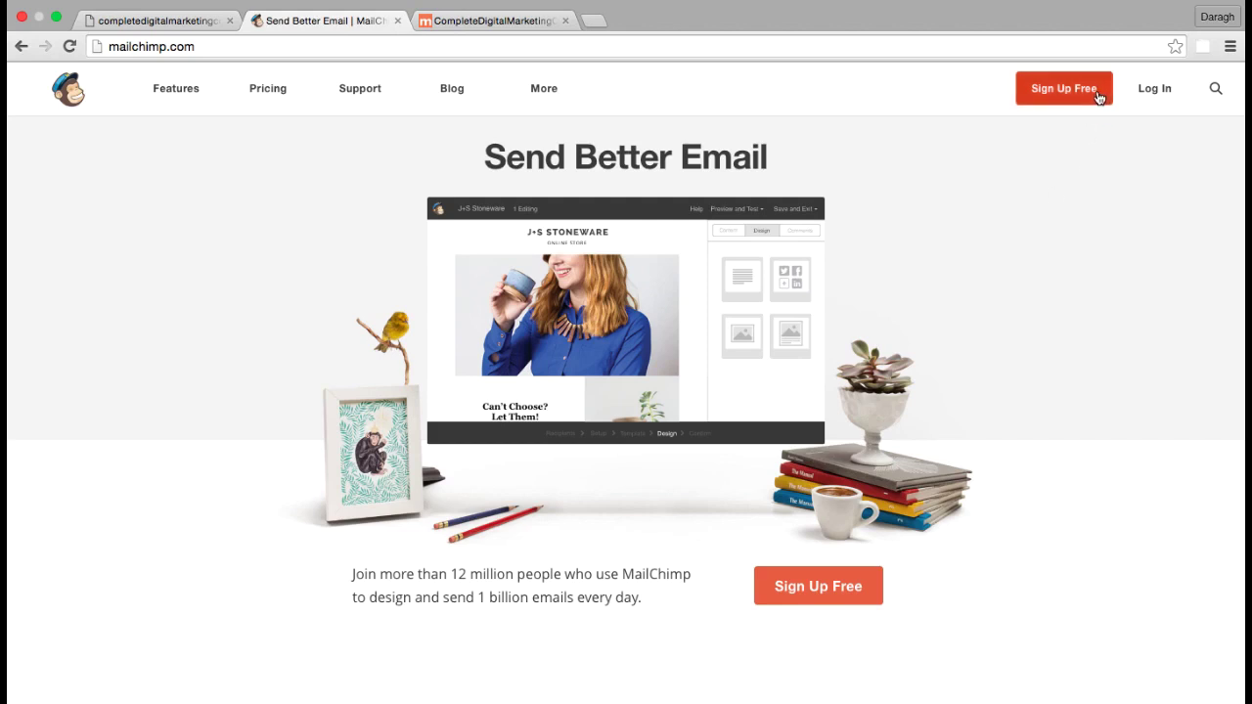
pyautogui.click(1148, 94)
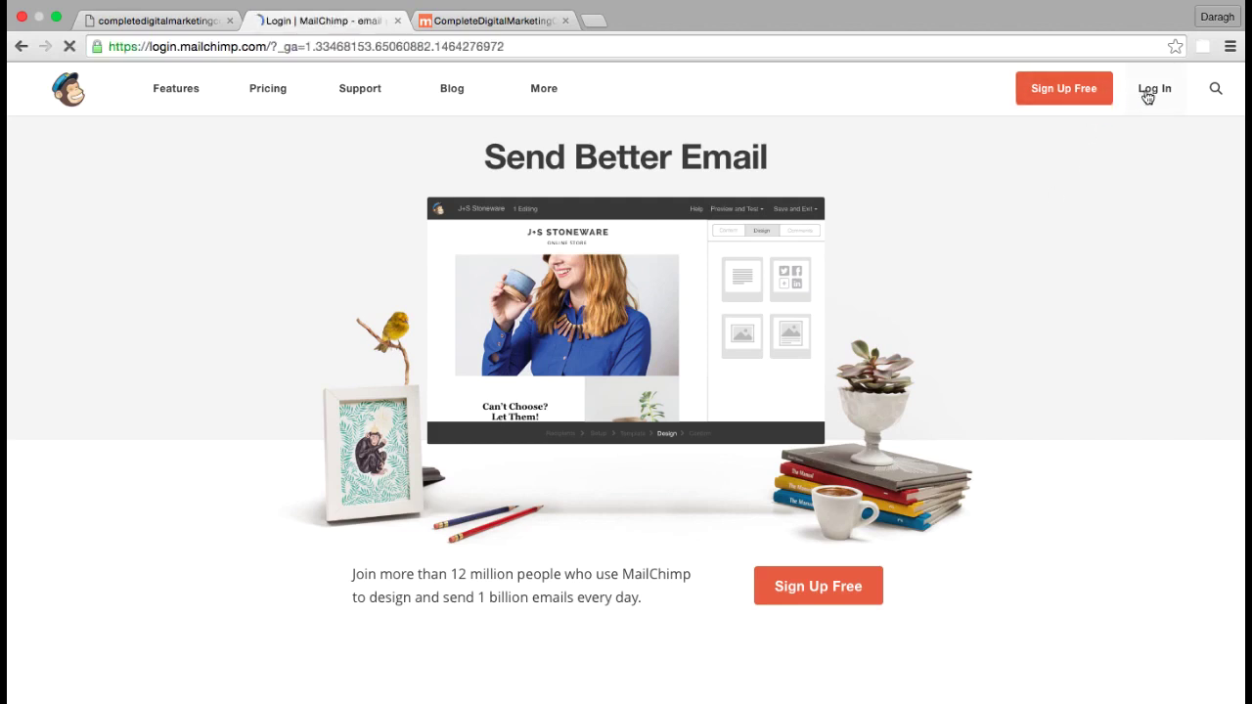
pyautogui.click(333, 481)
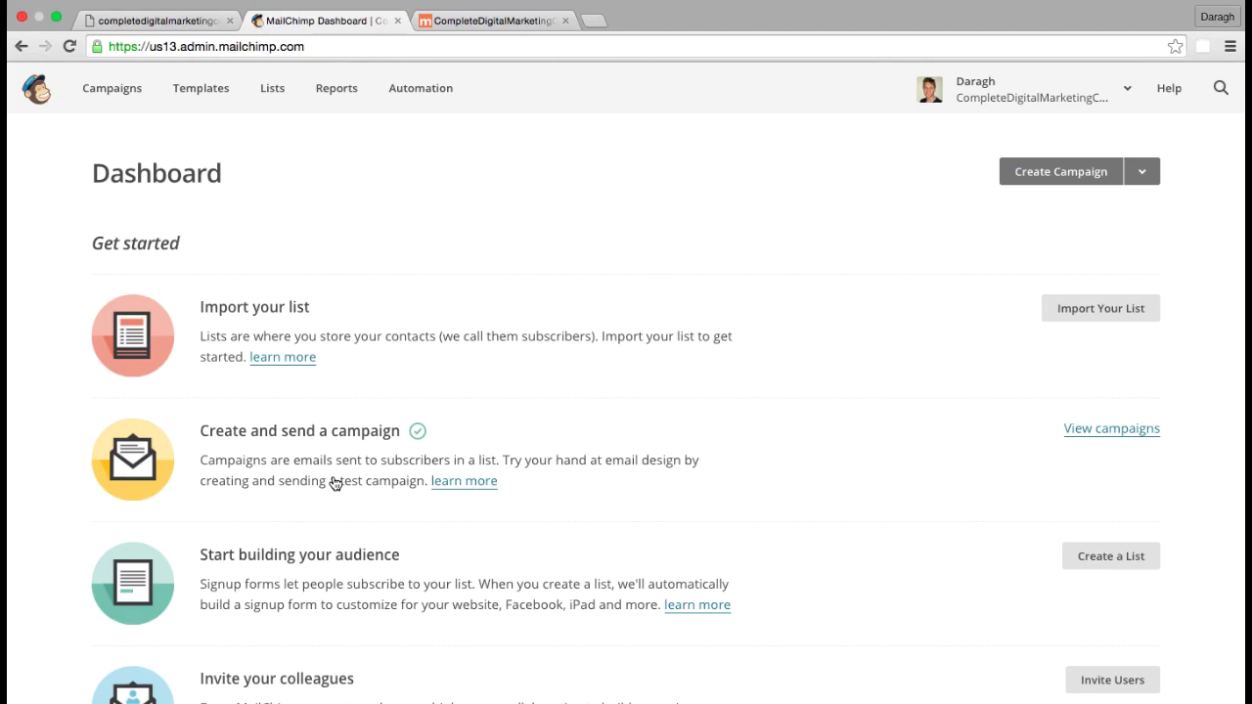
pyautogui.click(274, 94)
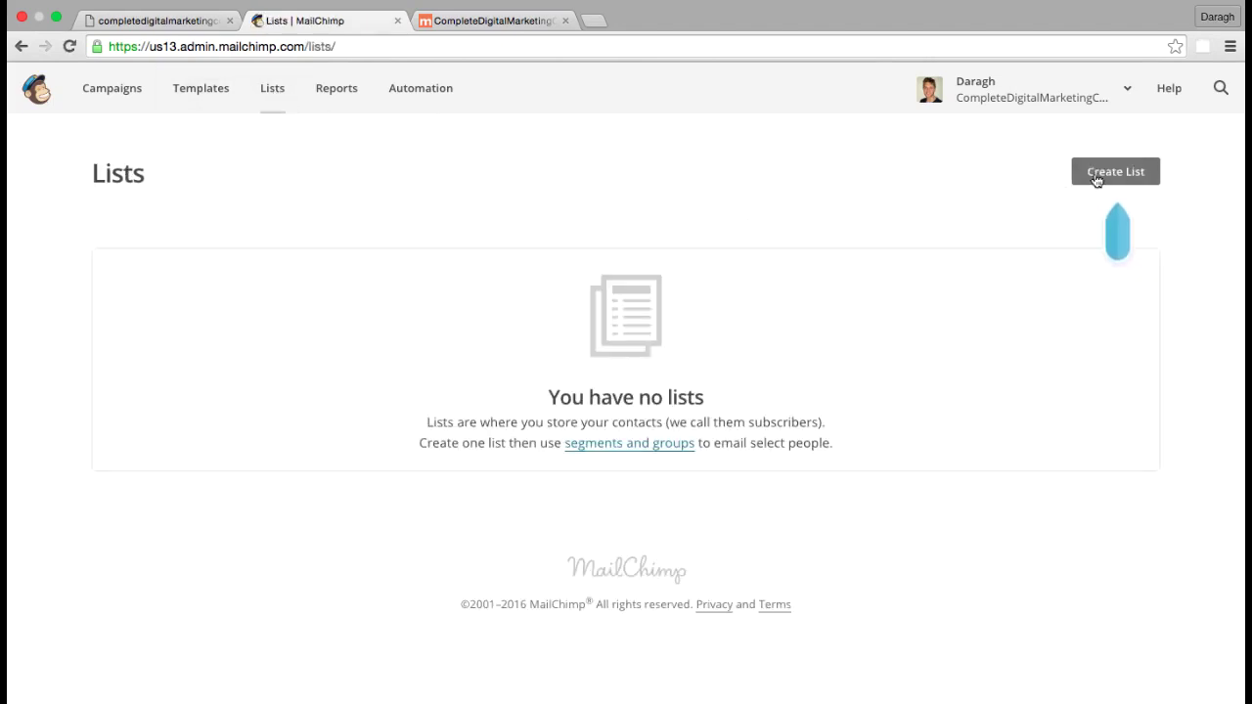
# Start a new list named CompleteDigitalMarketingCourse.com
pyautogui.click(1096, 176)
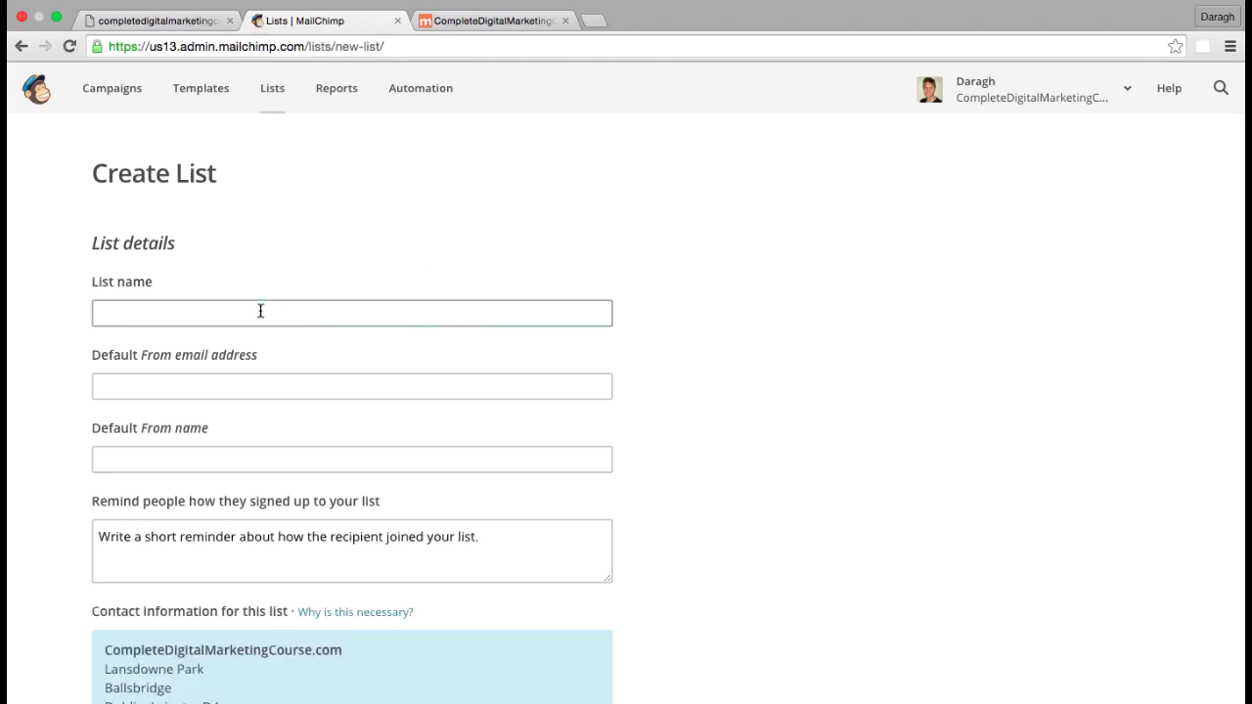
pyautogui.click(259, 313)
pyautogui.write('C')
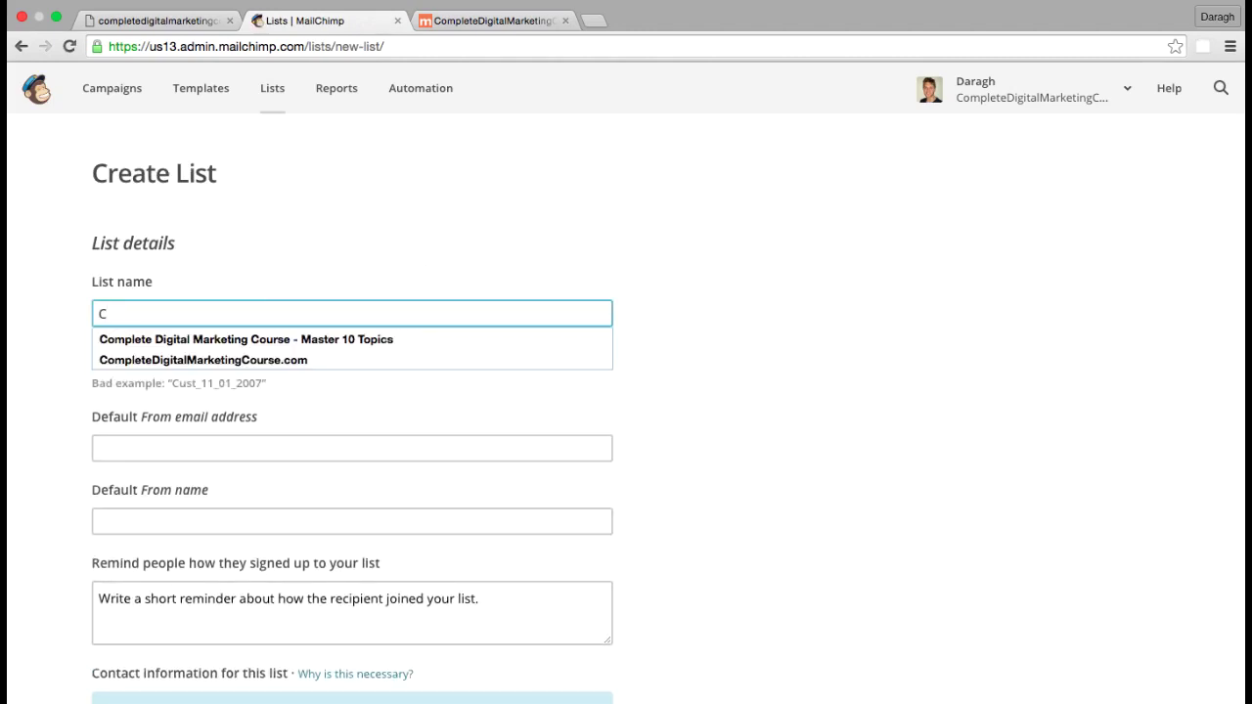
pyautogui.click(223, 361)
pyautogui.click(145, 449)
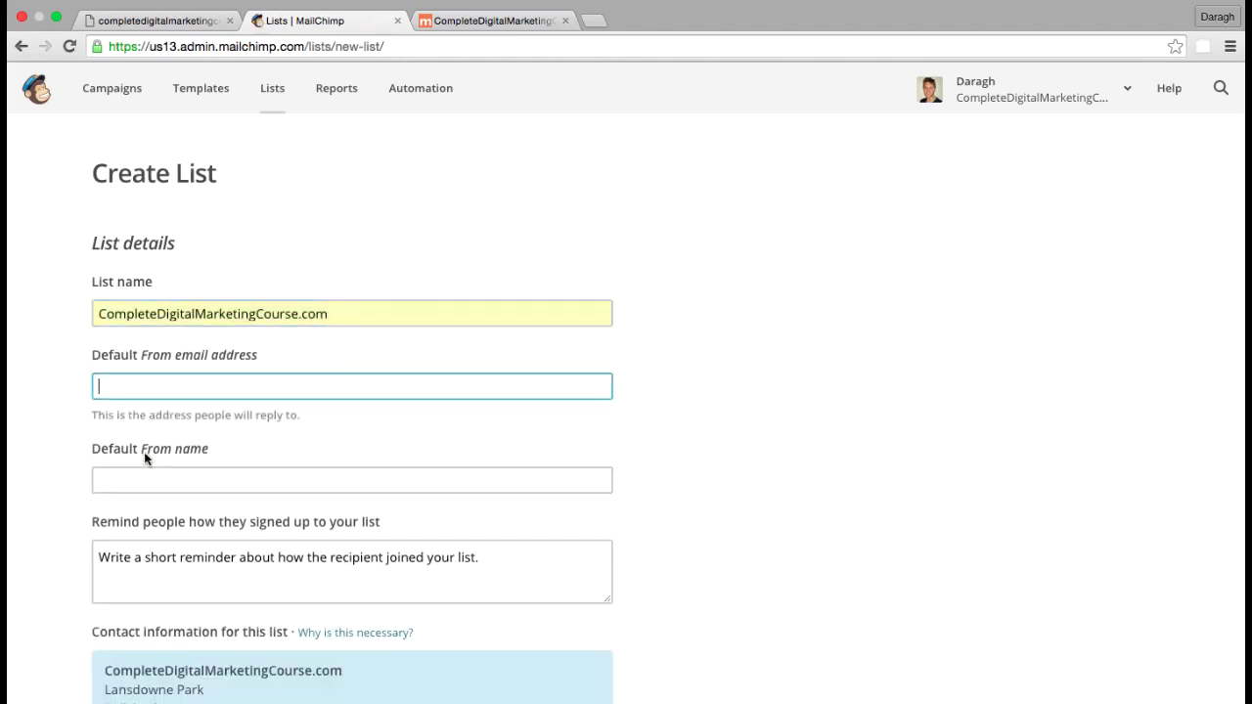
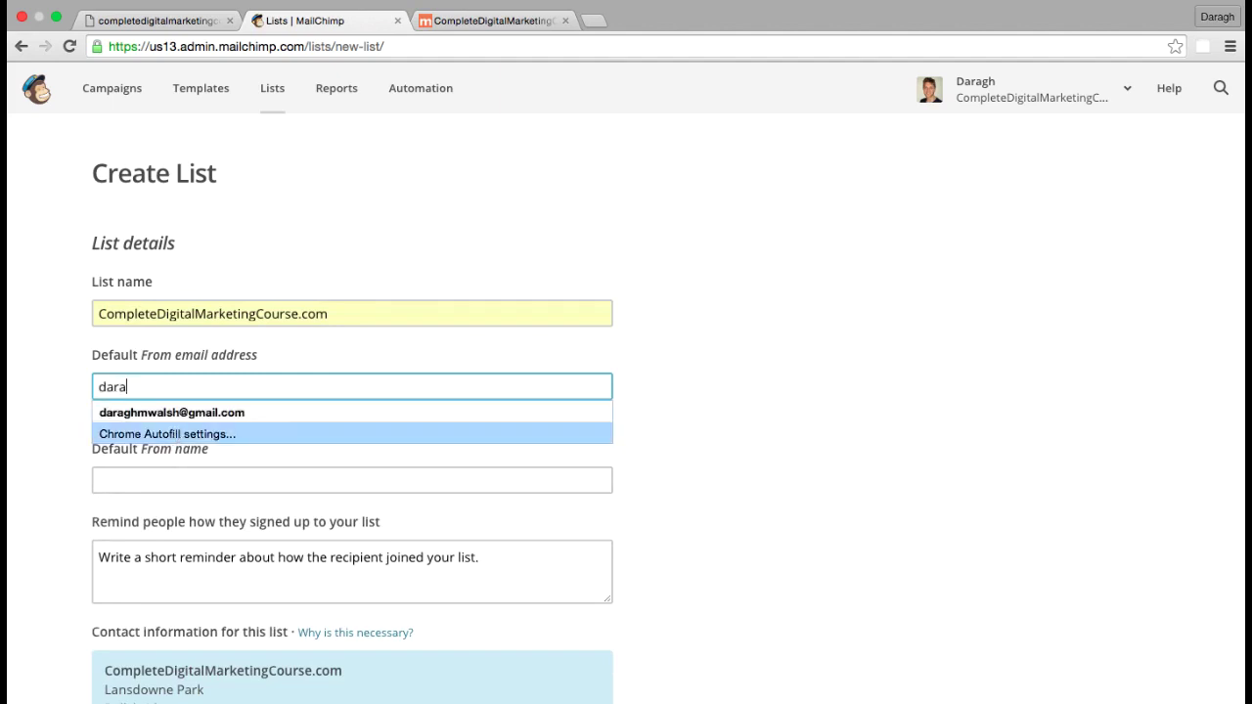
pyautogui.click(174, 414)
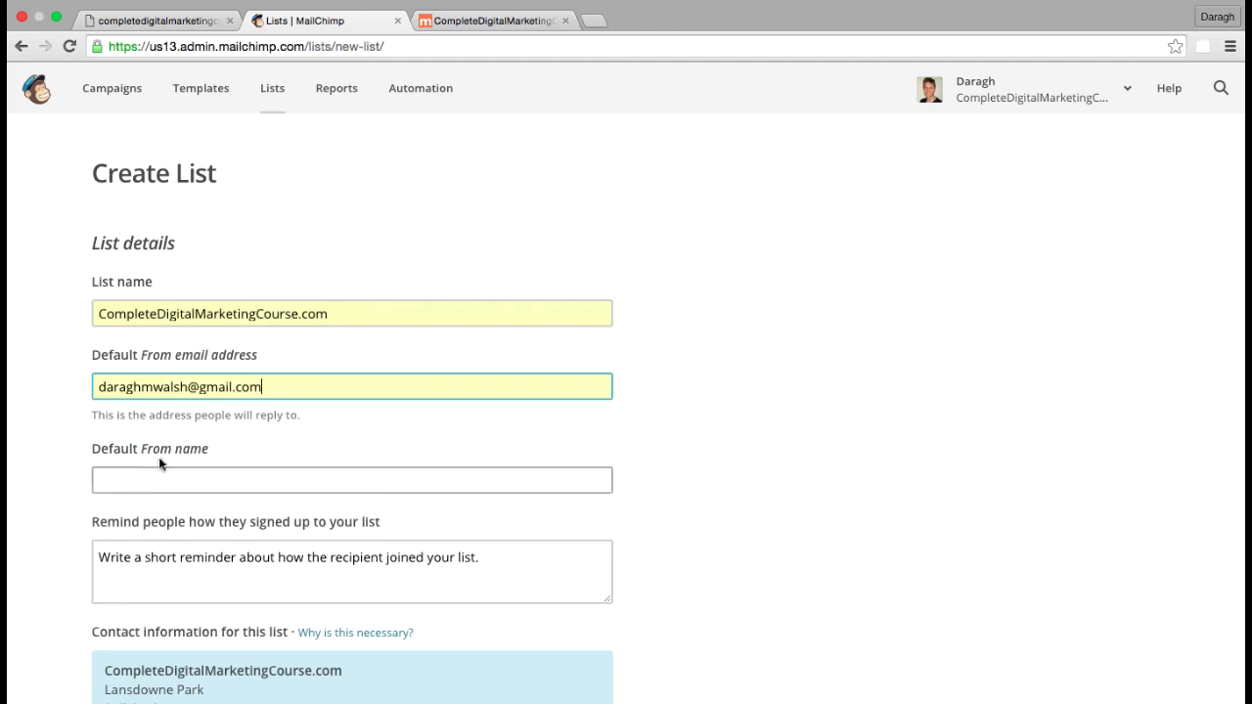
pyautogui.click(147, 480)
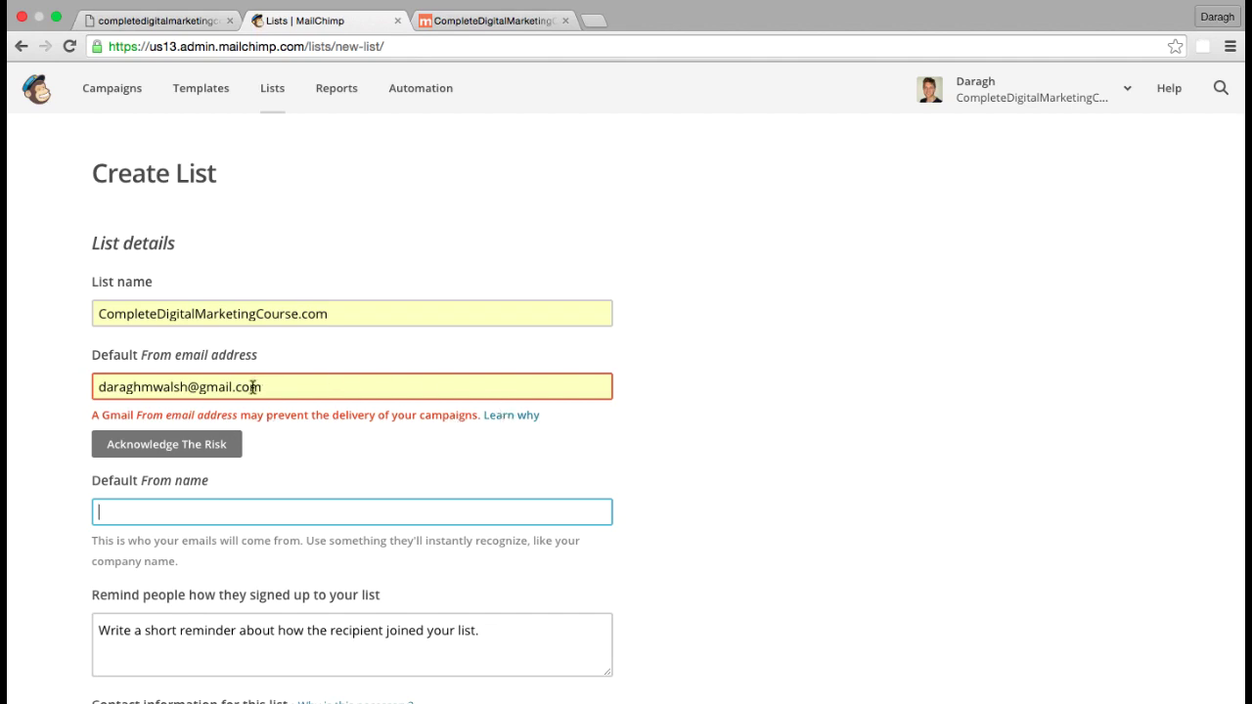
pyautogui.moveTo(272, 386); pyautogui.dragTo(145, 386)
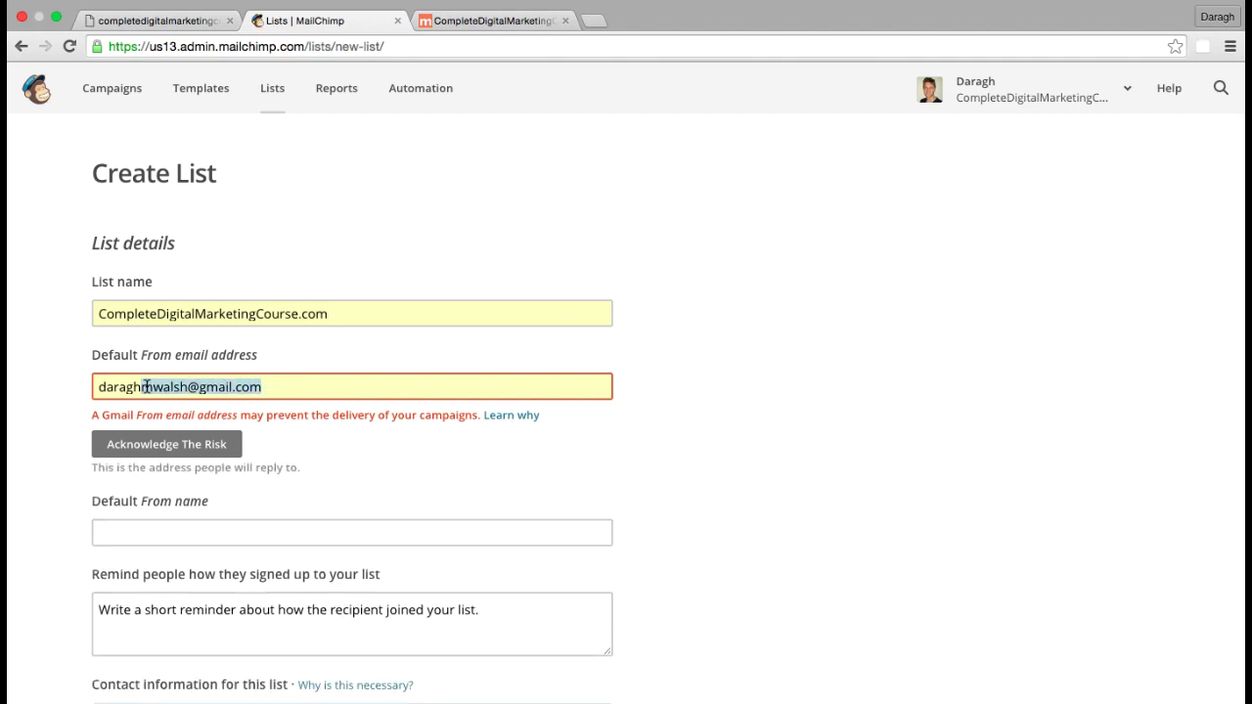
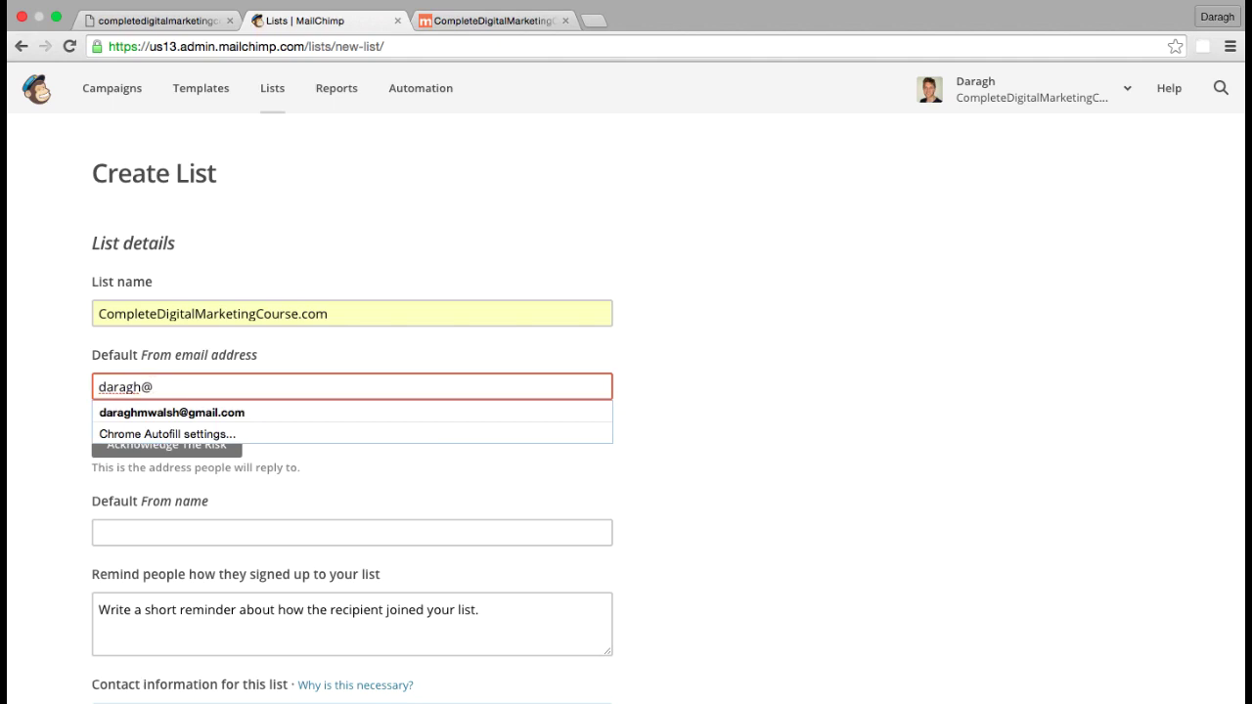
pyautogui.press('Tab')
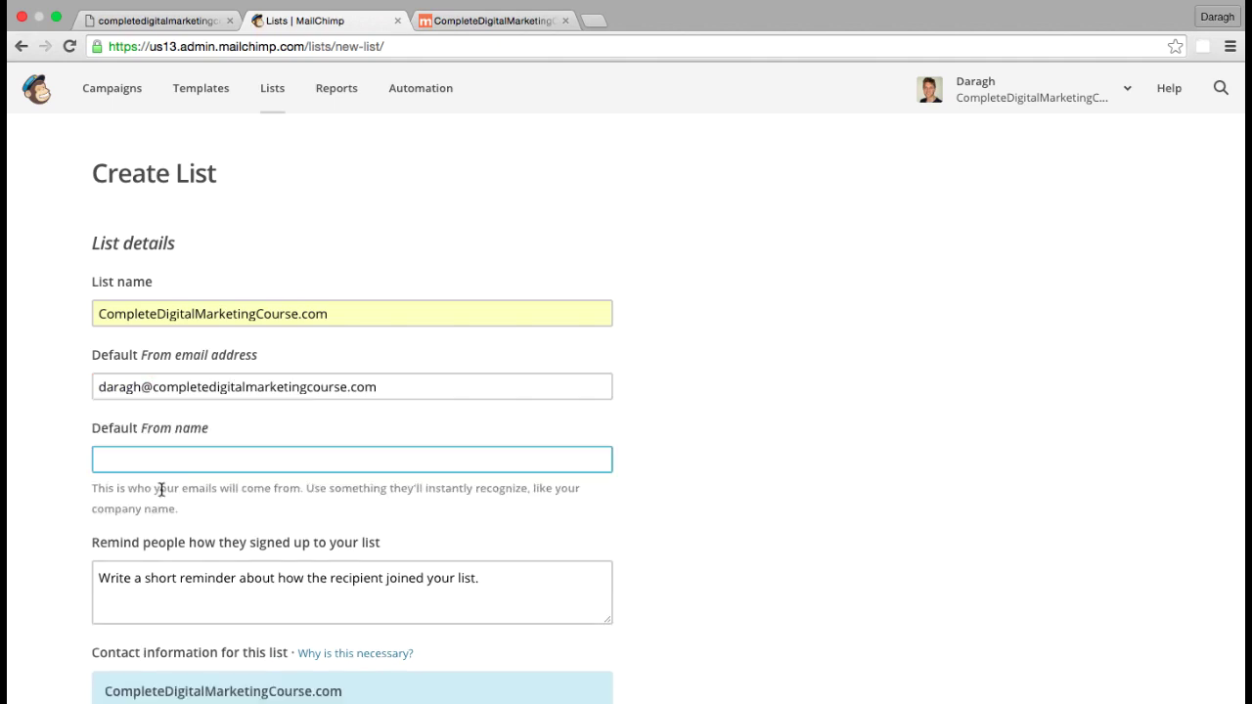
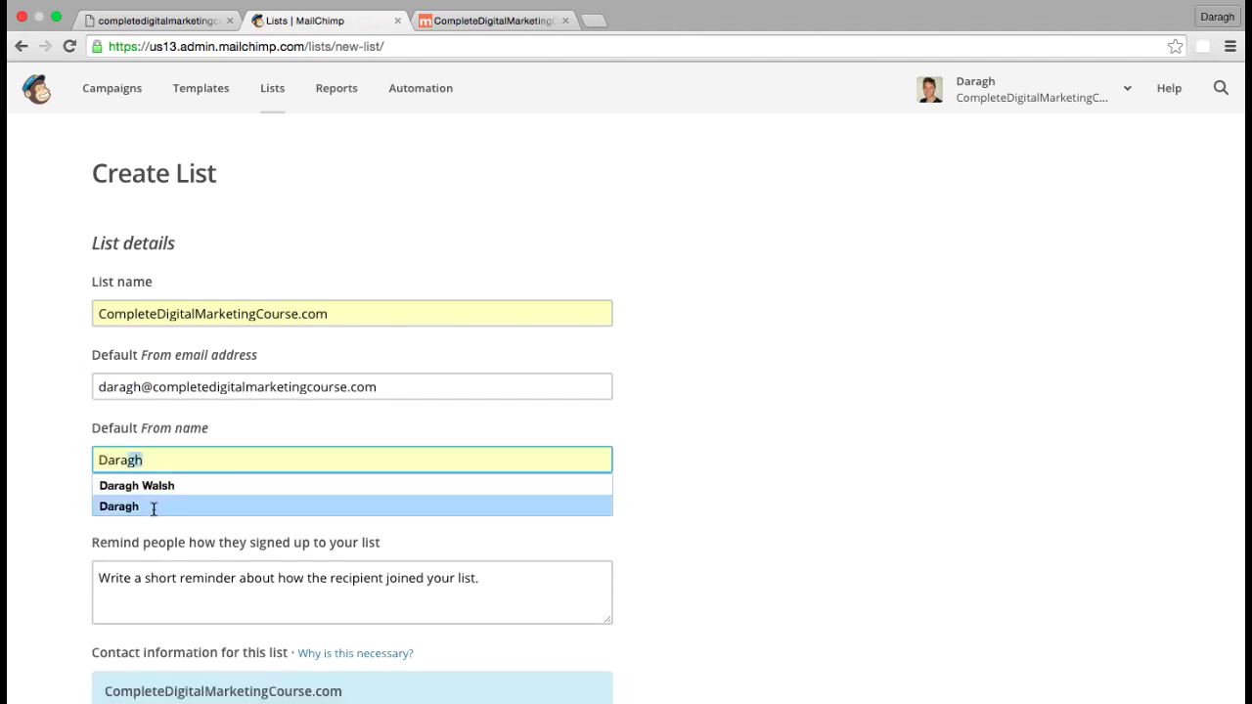
pyautogui.click(149, 506)
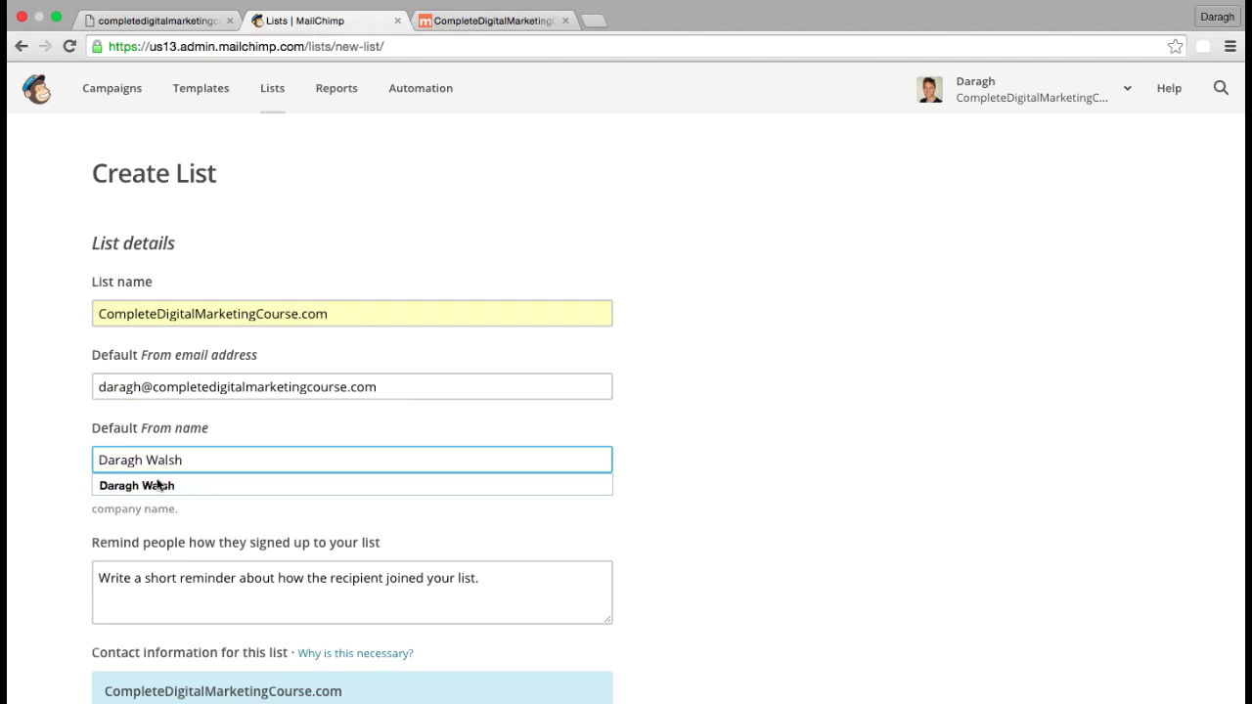
# Write the sign-up reminder text explaining how subscribers opted in on the website
pyautogui.press('Tab')
pyautogui.write('You')
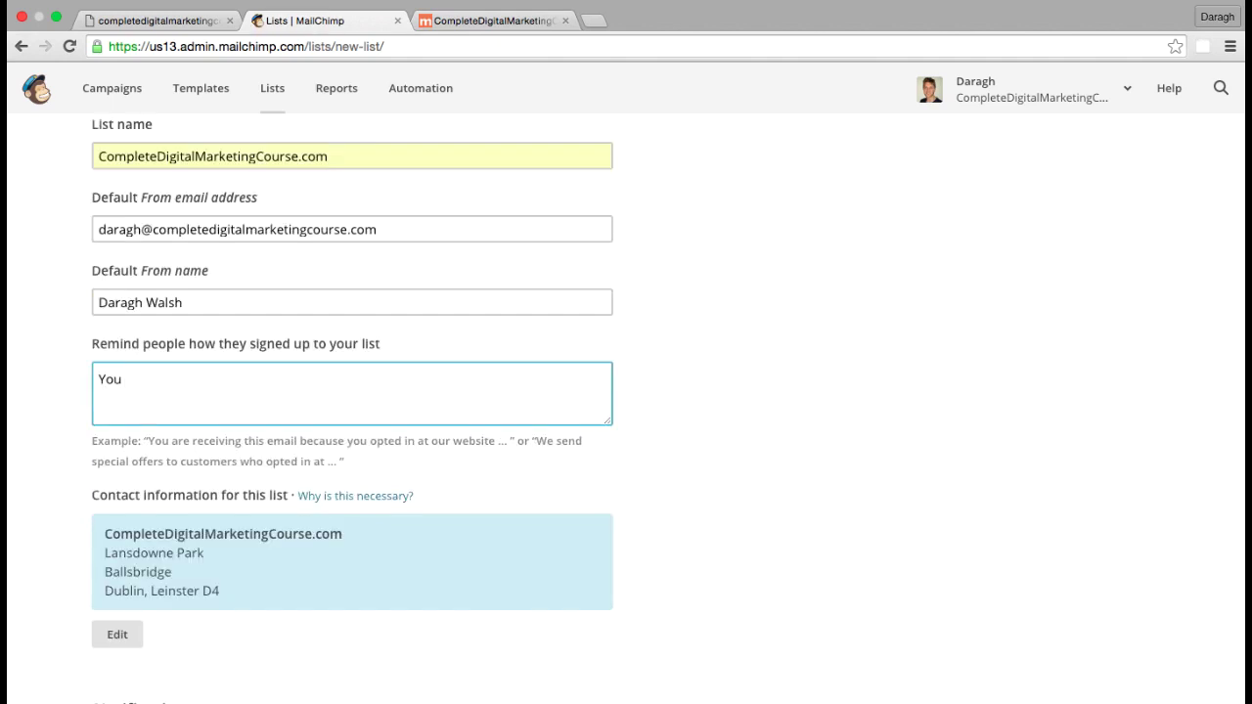
pyautogui.click(157, 441)
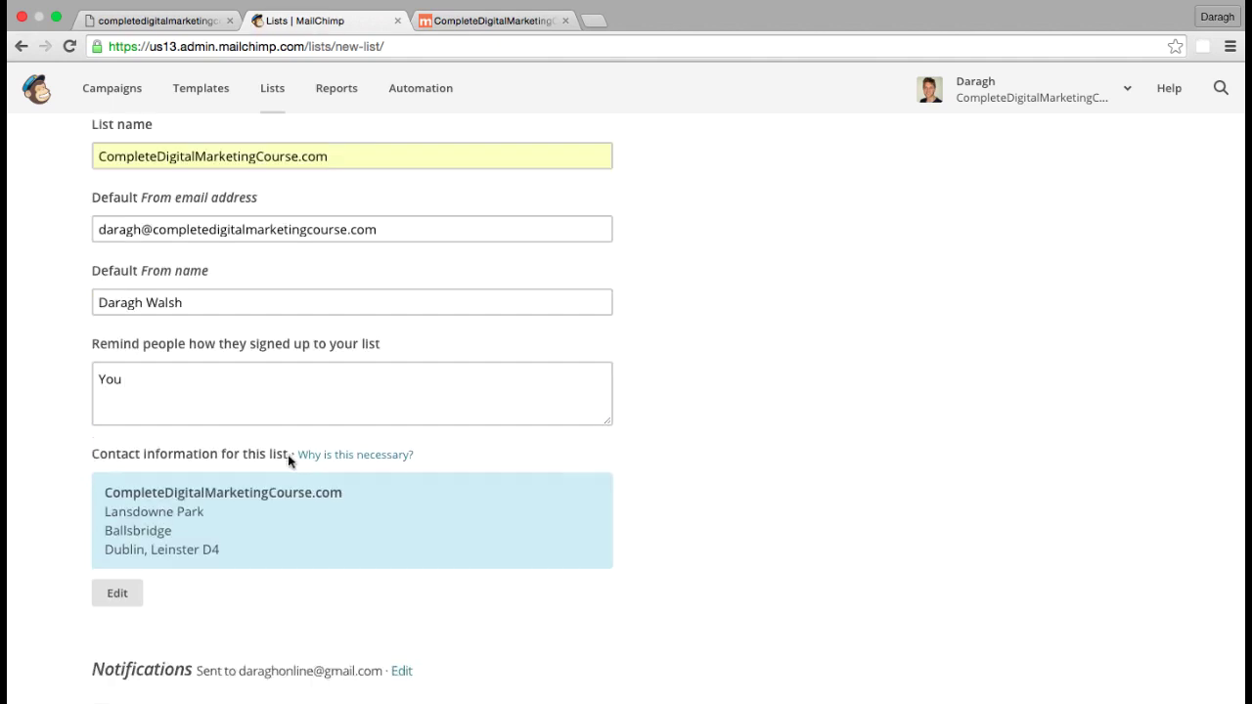
pyautogui.click(209, 387)
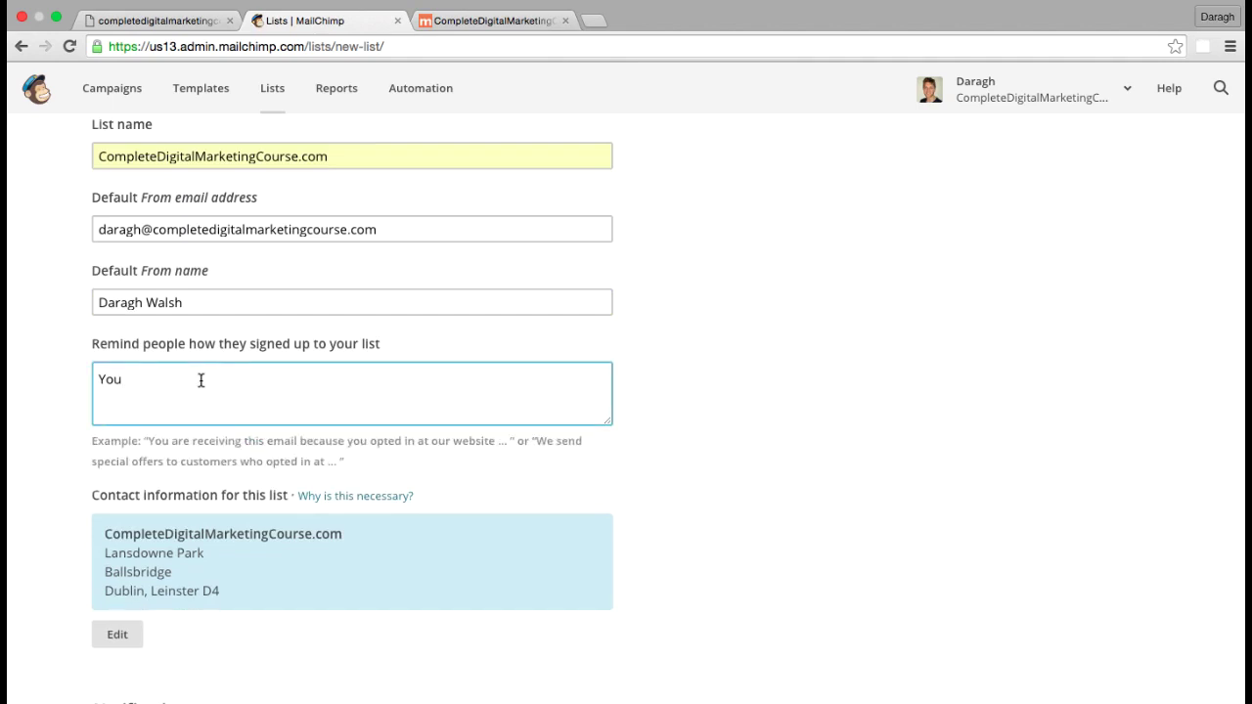
pyautogui.click(294, 339)
pyautogui.click(359, 349)
pyautogui.write('are receiving these emails because you opted in at our website.')
# Save the new CompleteDigitalMarketingCourse.com list
pyautogui.scroll(-3, 33, 411)
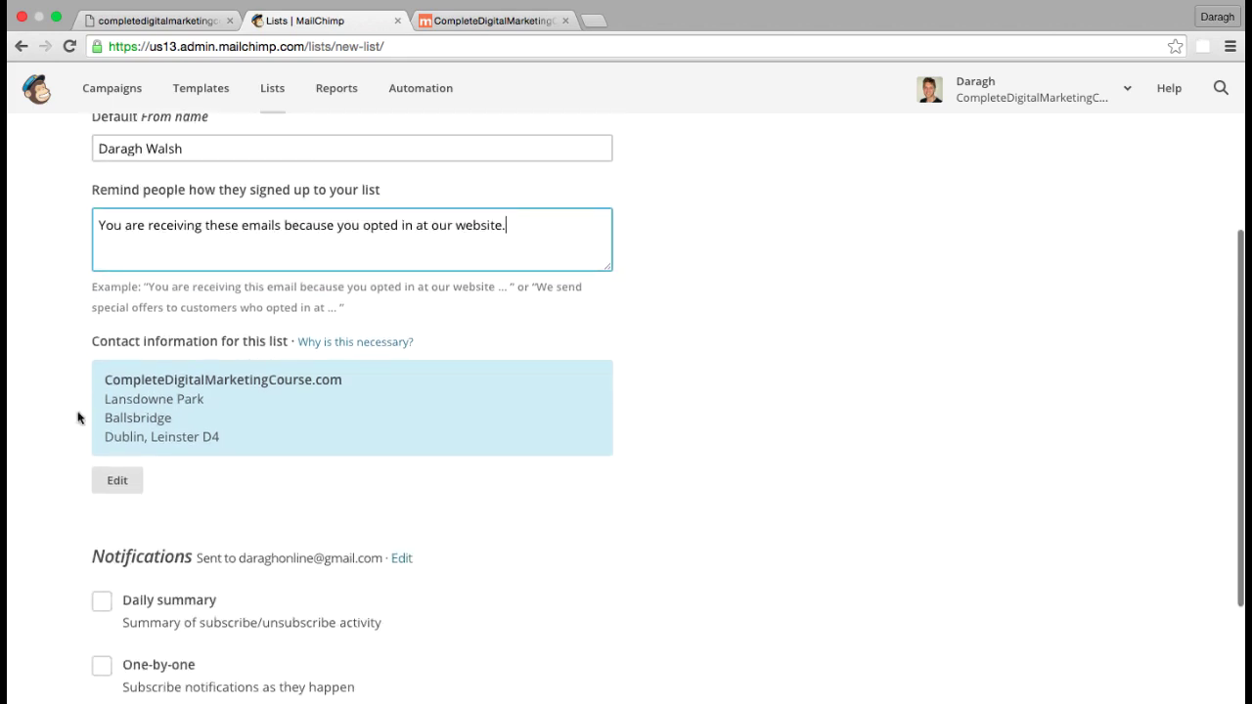
pyautogui.click(167, 506)
pyautogui.scroll(-5, 166, 507)
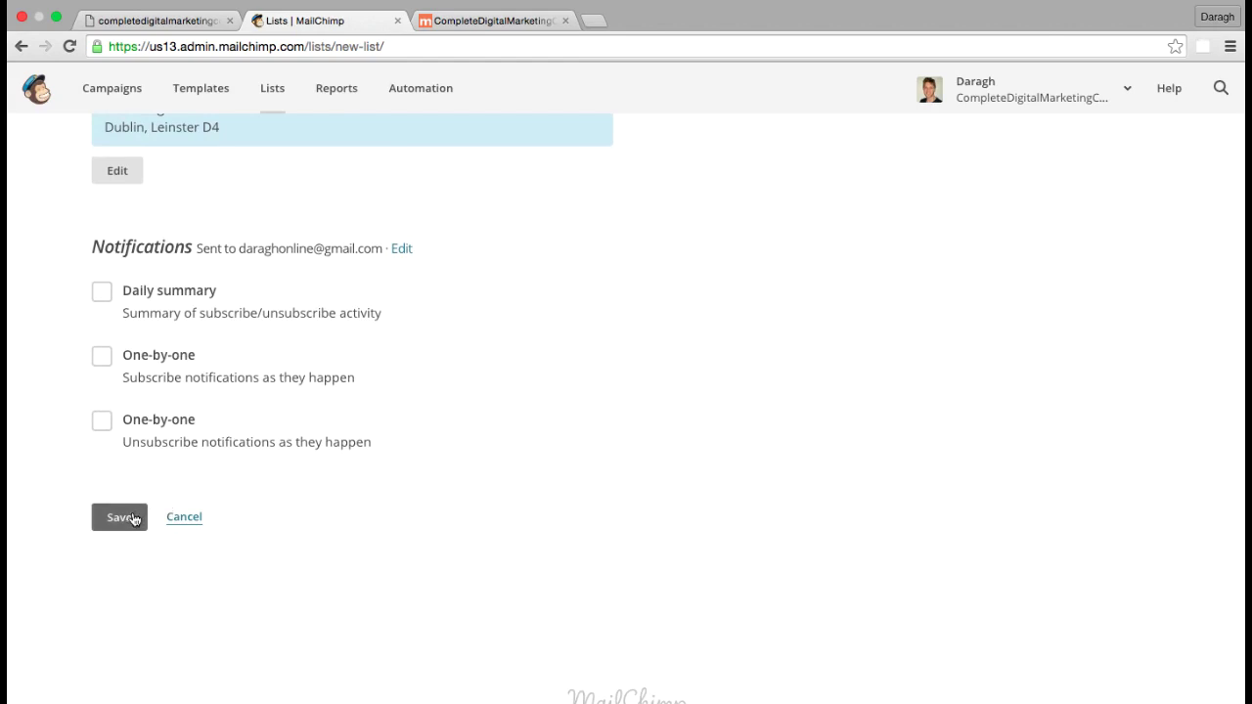
pyautogui.click(135, 519)
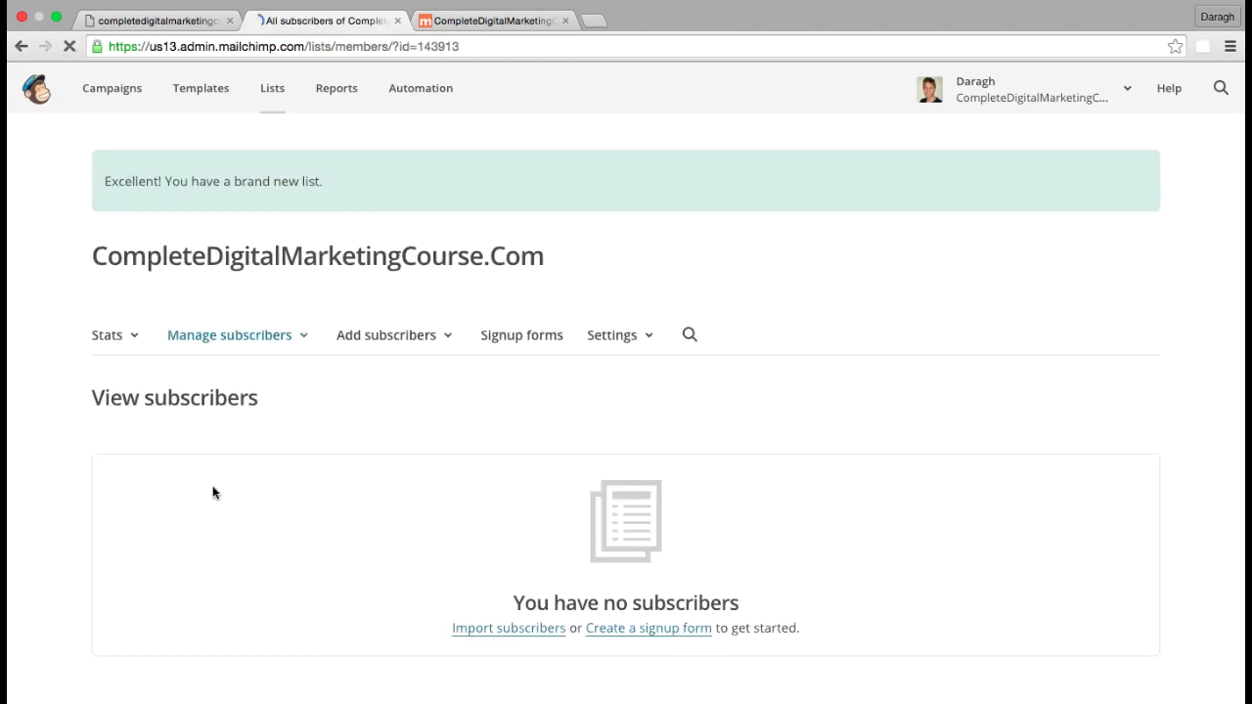
# Start importing subscribers from the new list's empty View subscribers page
pyautogui.scroll(-1, 492, 424)
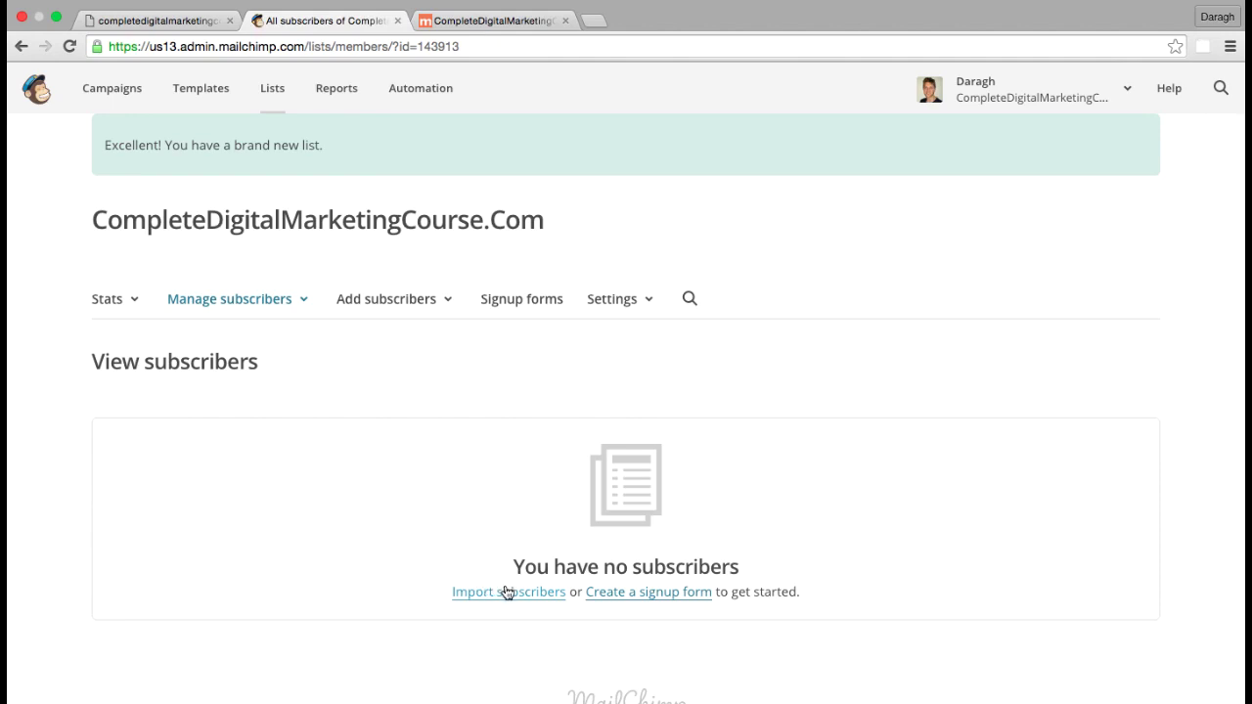
pyautogui.click(507, 593)
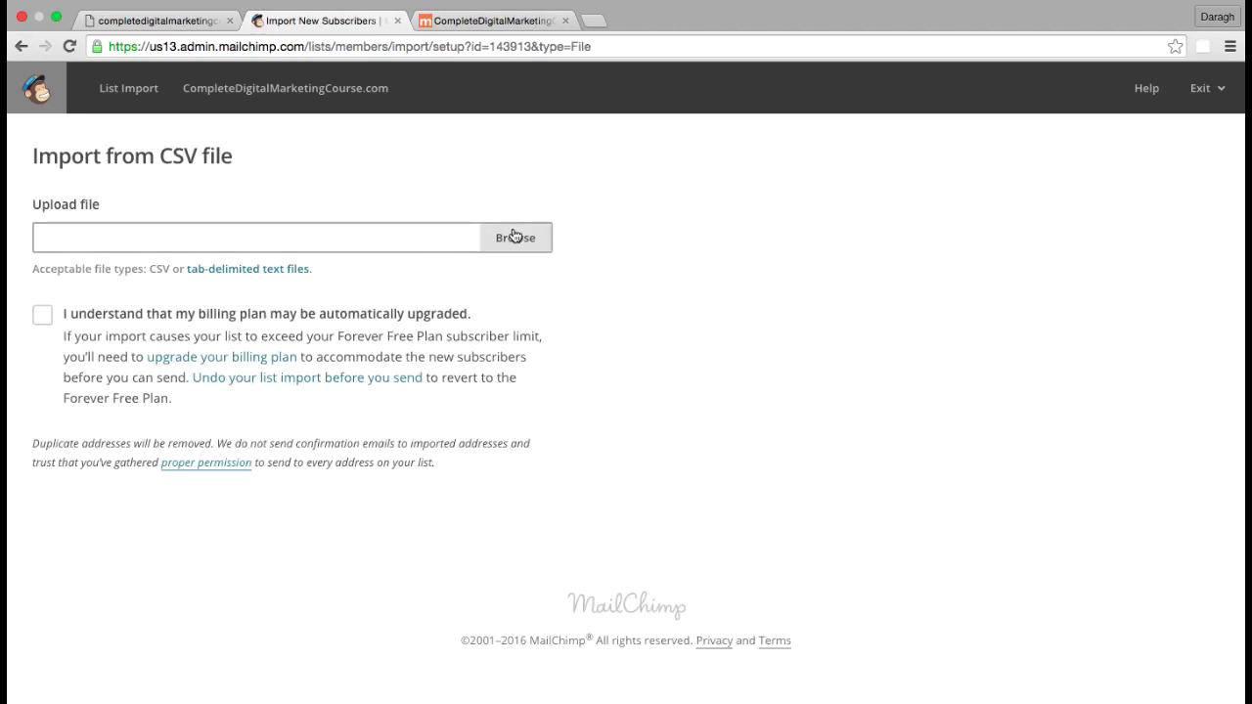
# Import New Course Survey-report.csv from Downloads, then open the list's Signup forms options
pyautogui.click(515, 235)
pyautogui.click(73, 203)
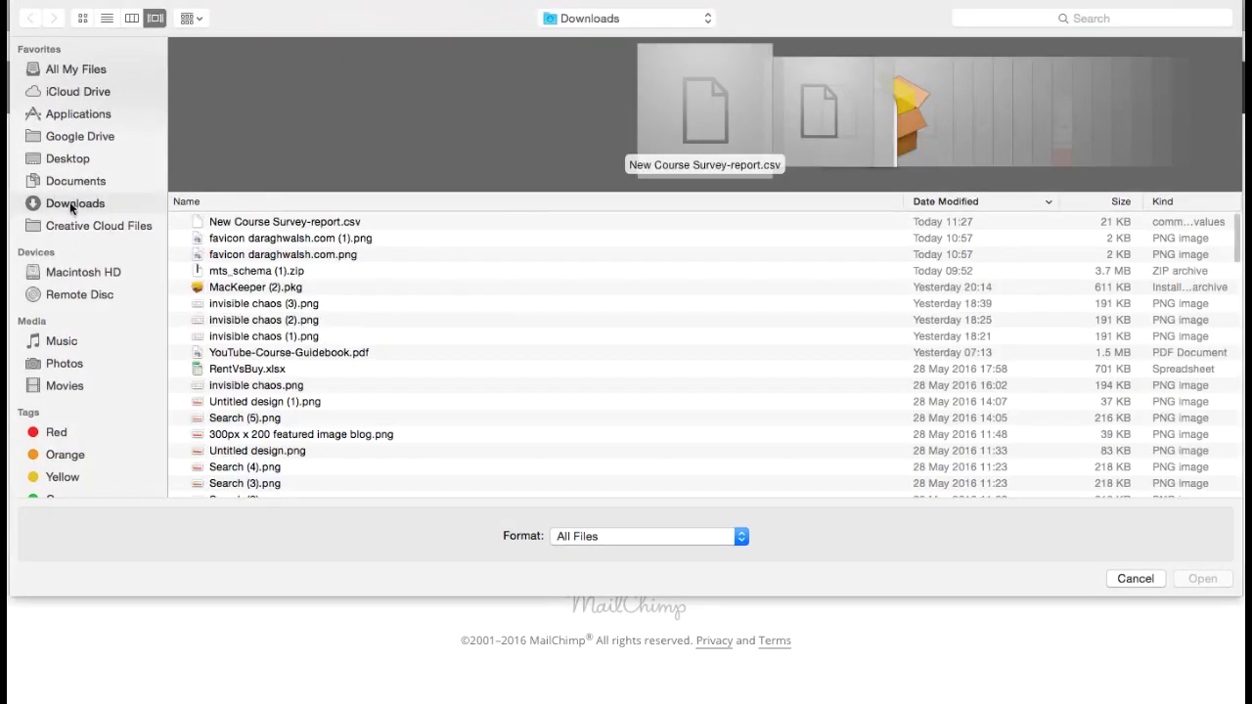
pyautogui.click(77, 159)
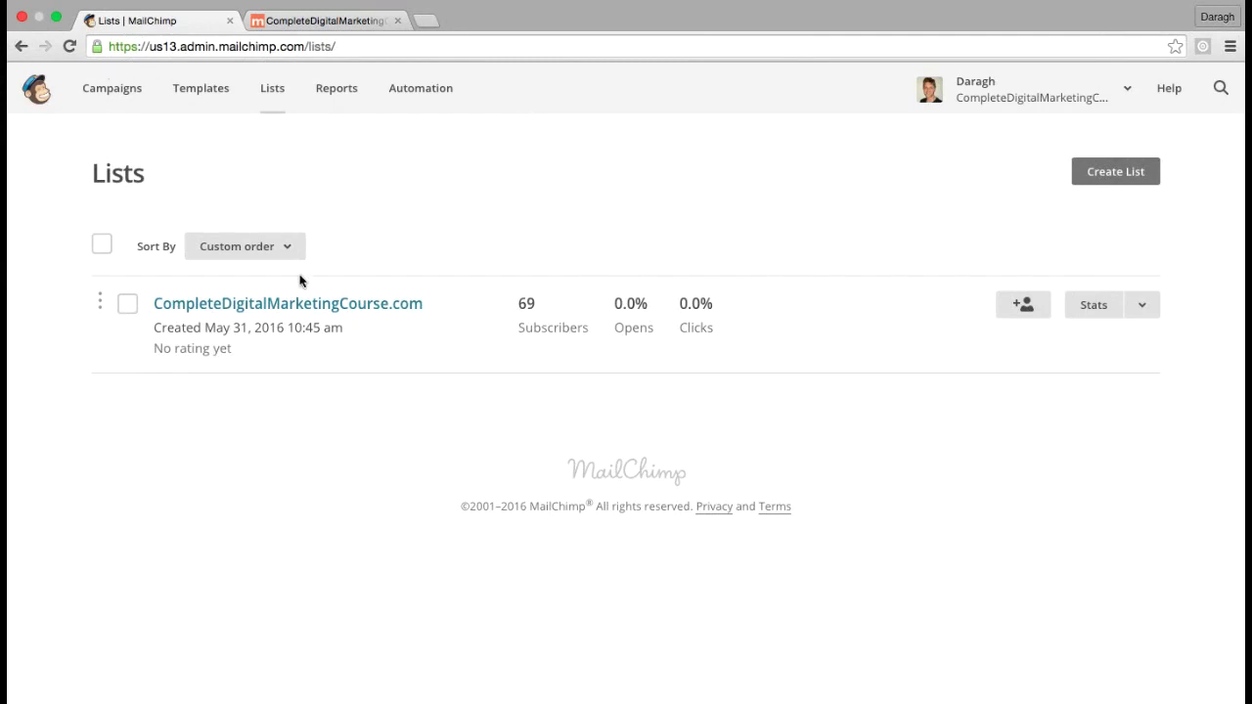
pyautogui.click(290, 307)
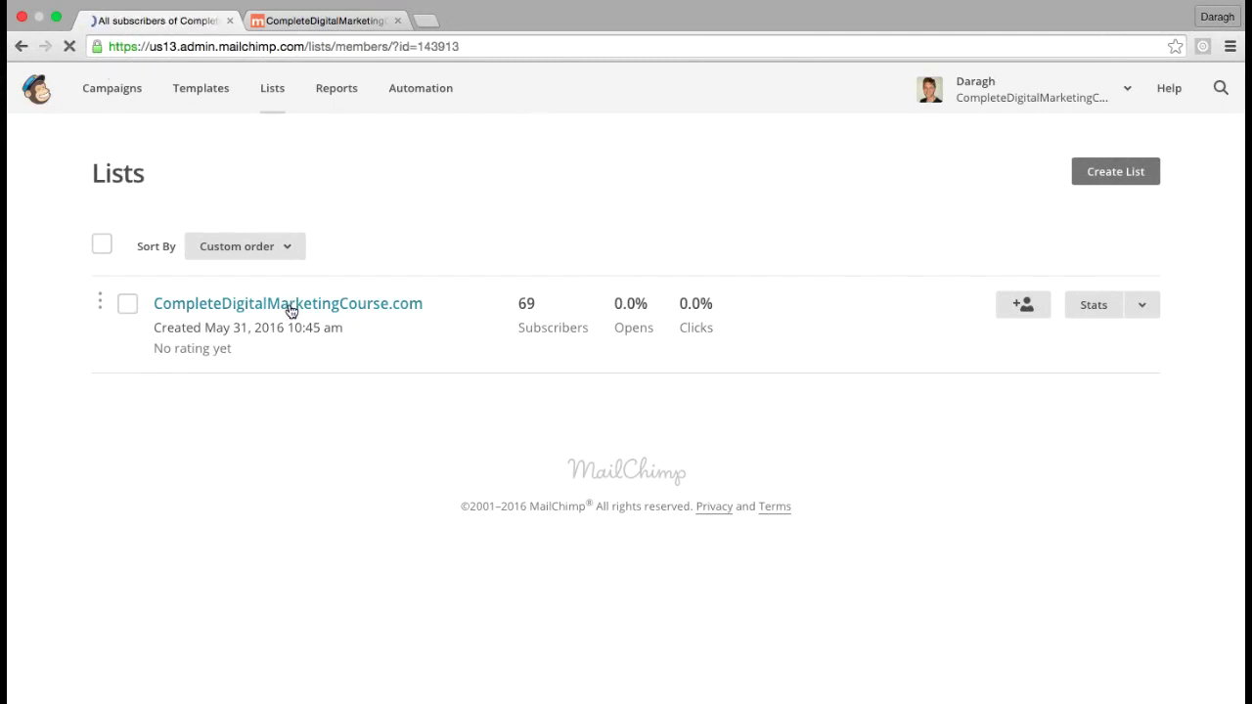
pyautogui.click(508, 259)
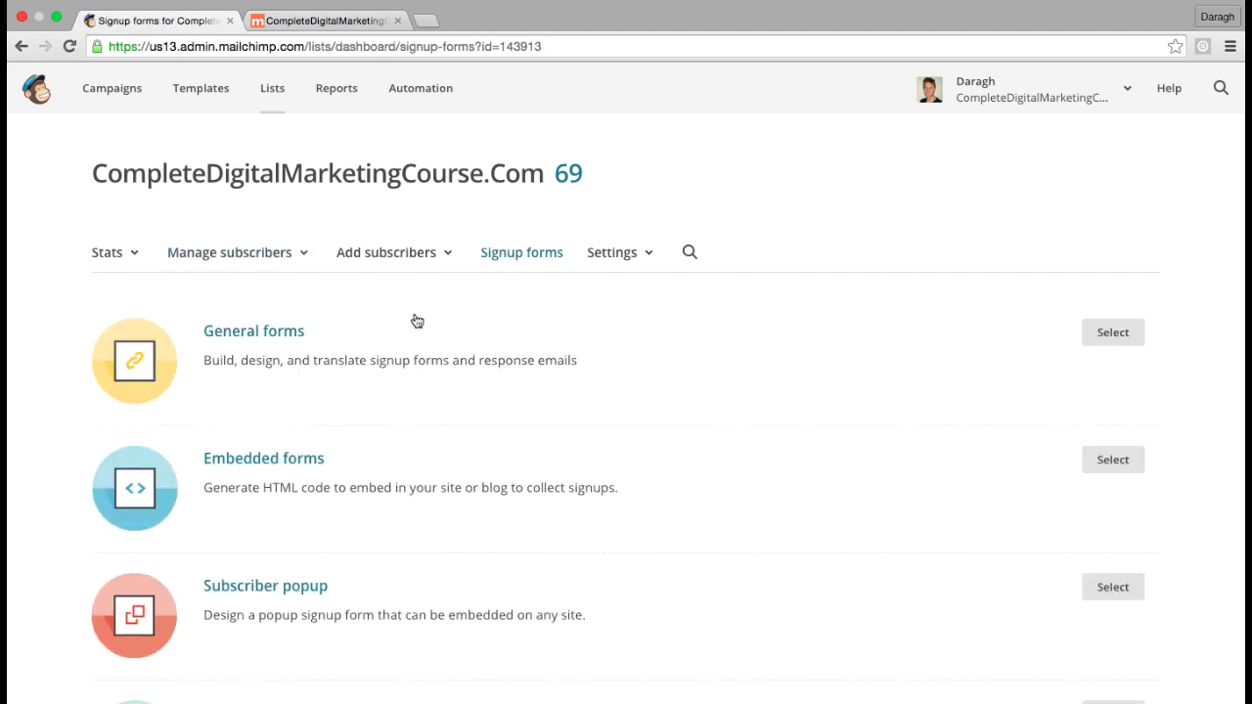
# Open the Embedded forms and retitle the Classic form to 'Join our mailing list'
pyautogui.scroll(-2, 382, 339)
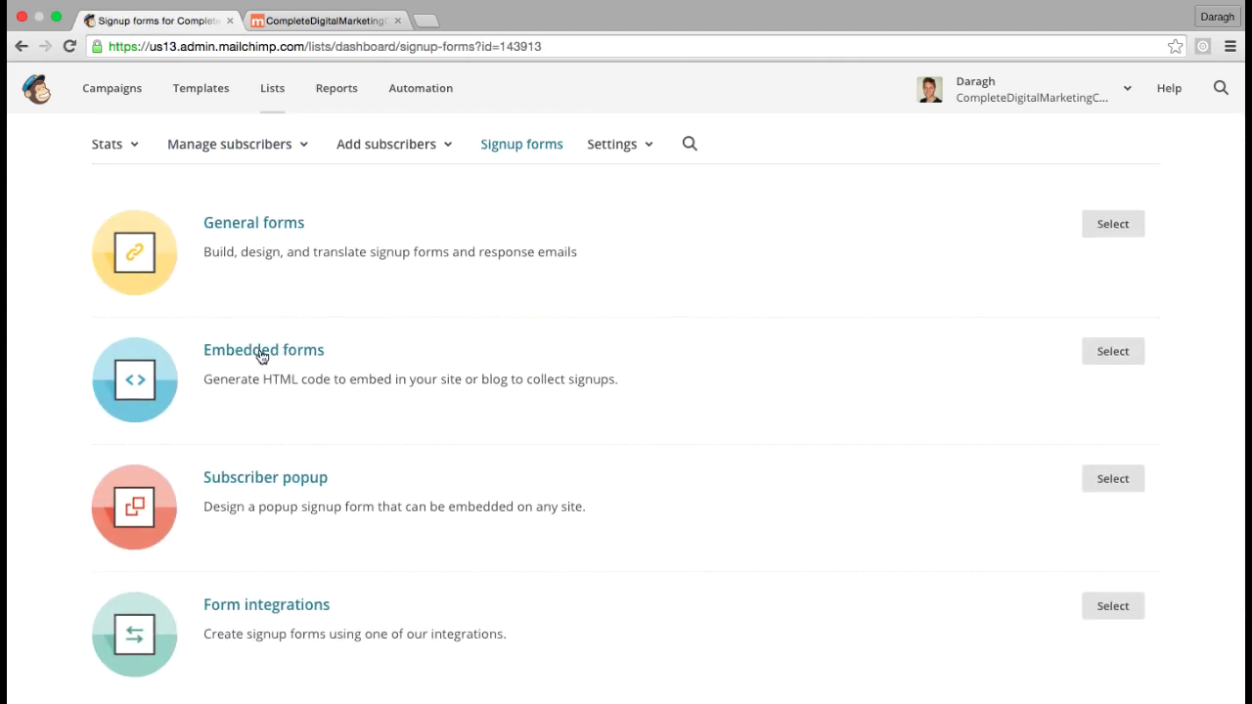
pyautogui.click(261, 354)
pyautogui.scroll(-4, 261, 356)
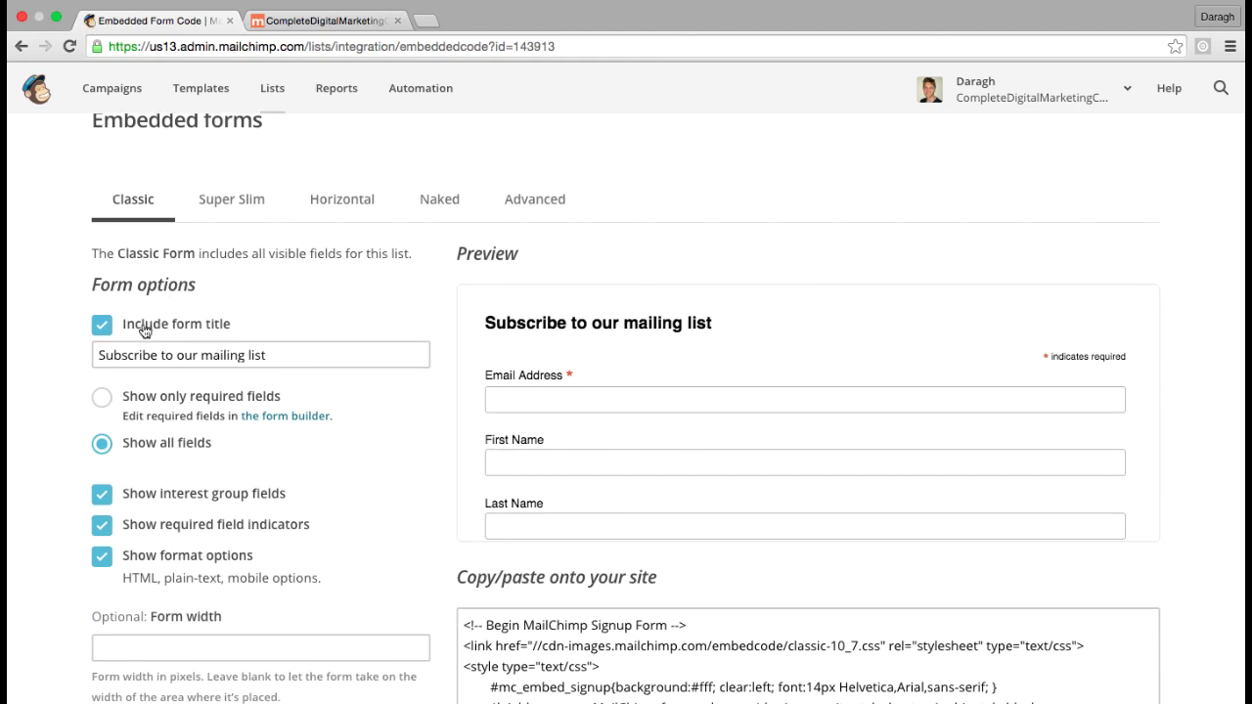
pyautogui.scroll(-1, 143, 331)
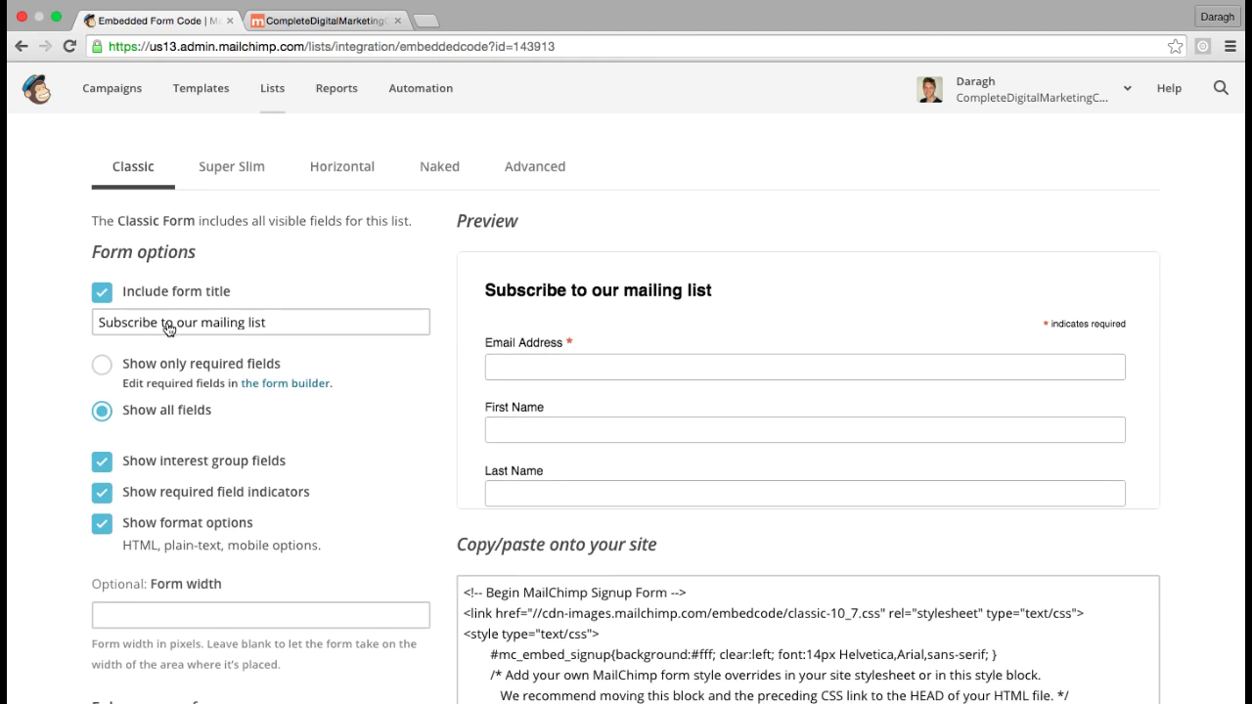
pyautogui.click(199, 326)
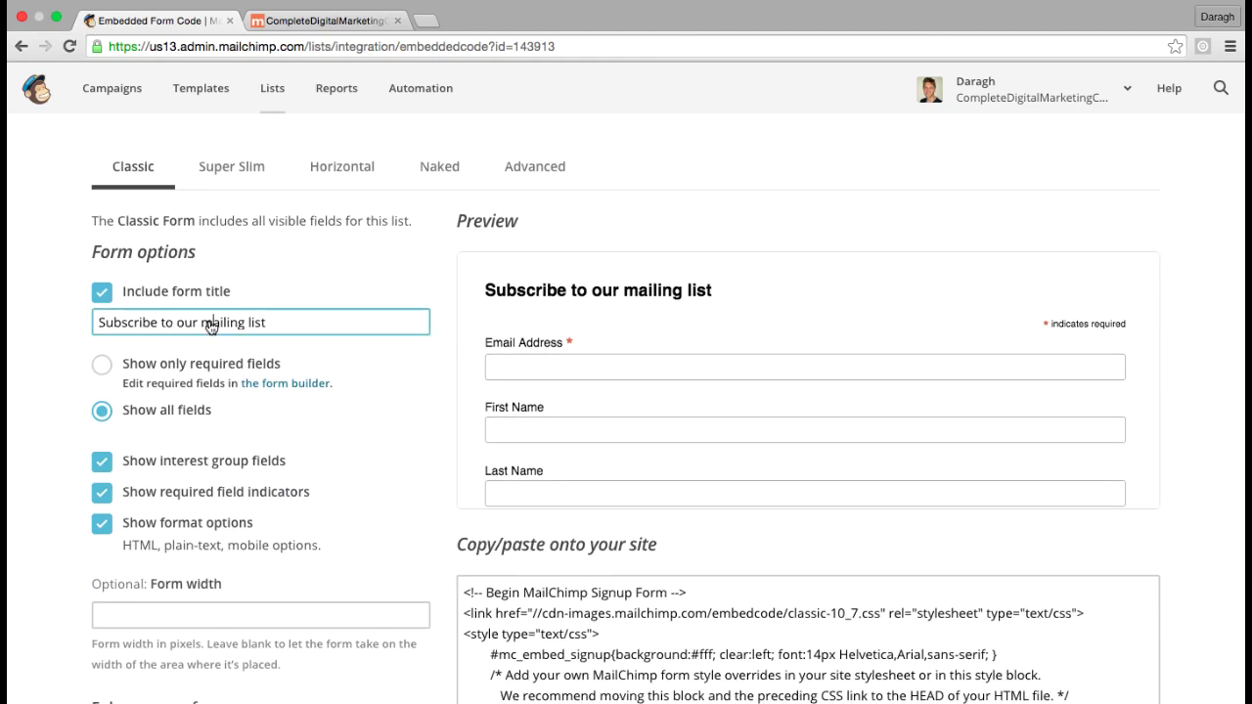
pyautogui.click(162, 326)
pyautogui.moveTo(169, 322); pyautogui.dragTo(98, 320)
pyautogui.write('Join')
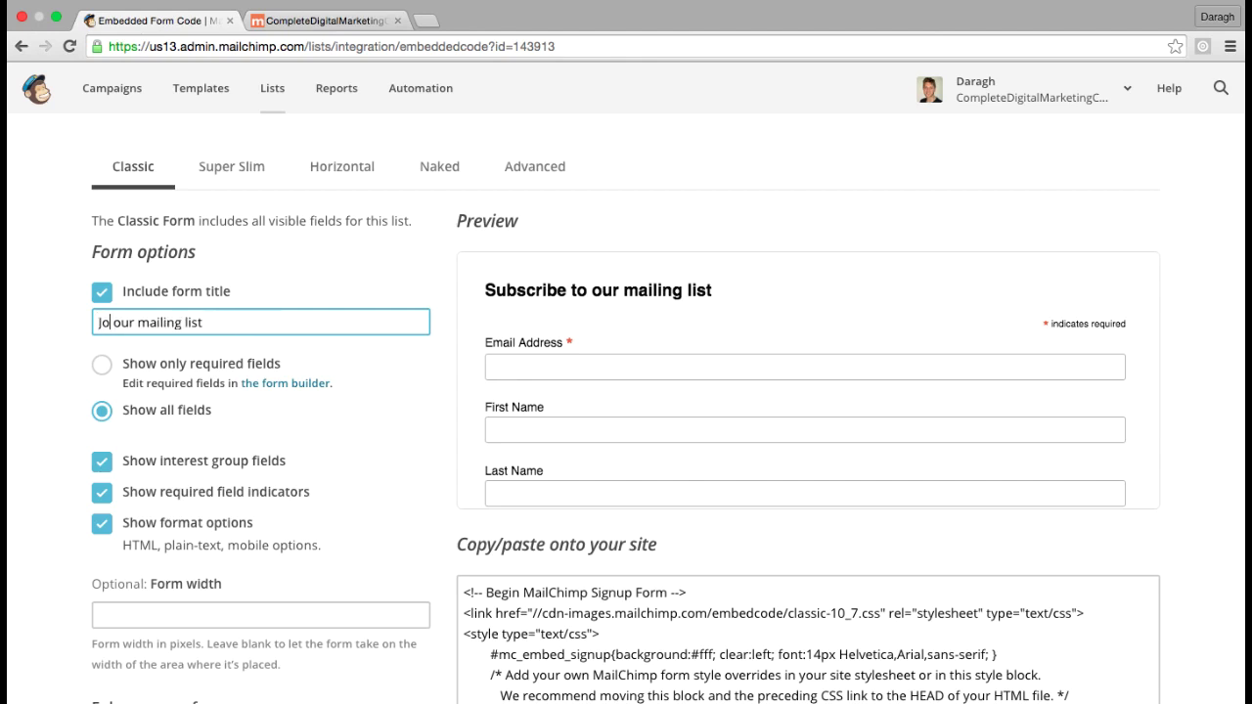
pyautogui.click(59, 358)
# Show only required fields and turn off the required field indicators on the form
pyautogui.scroll(-1, 290, 351)
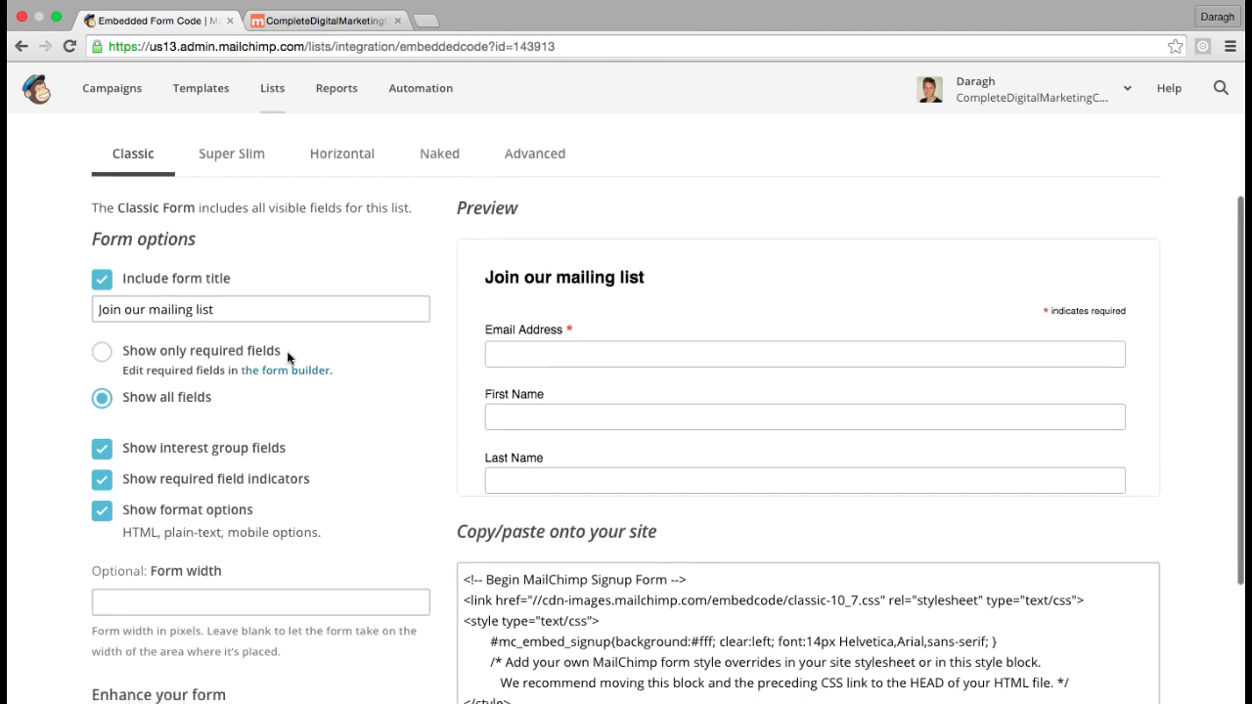
pyautogui.scroll(-2, 552, 343)
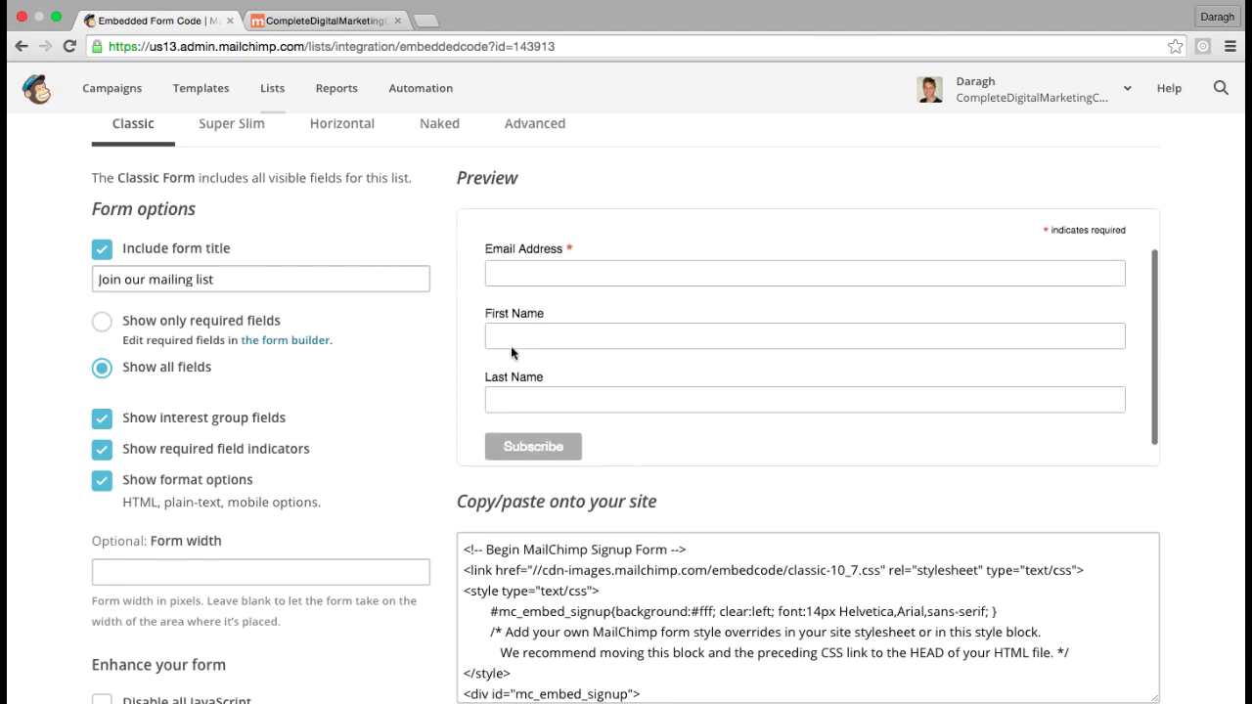
pyautogui.click(103, 327)
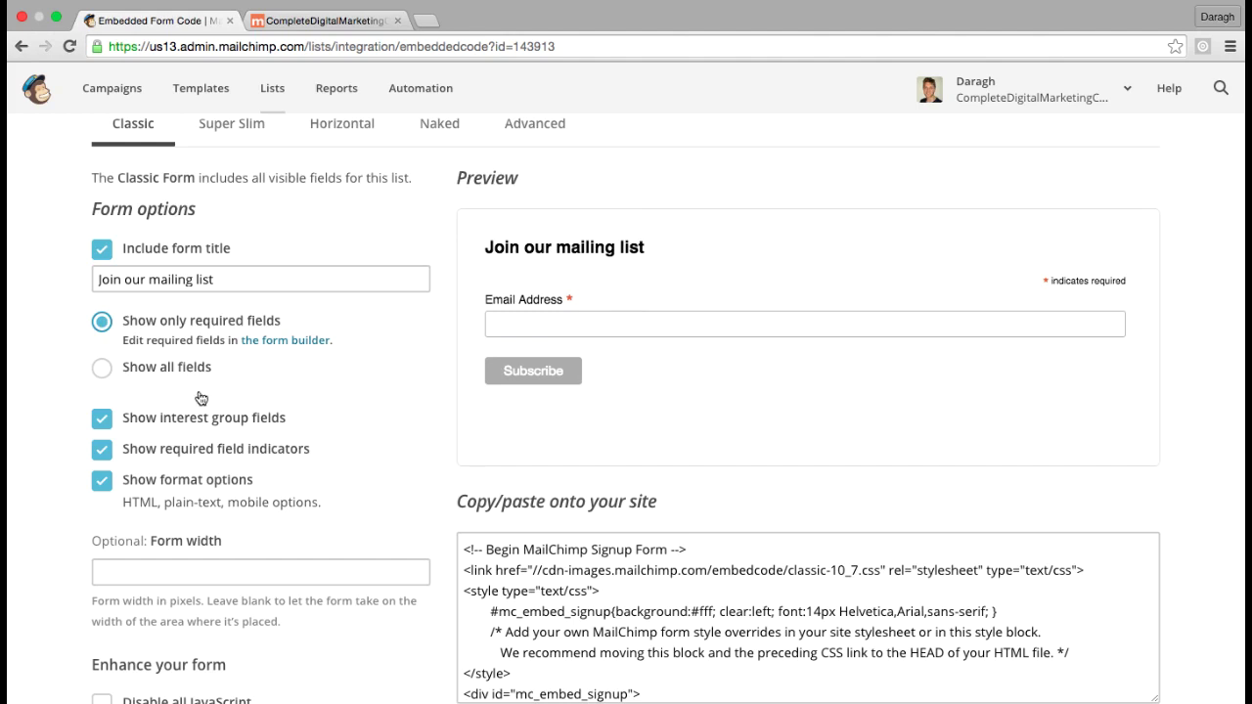
pyautogui.click(102, 451)
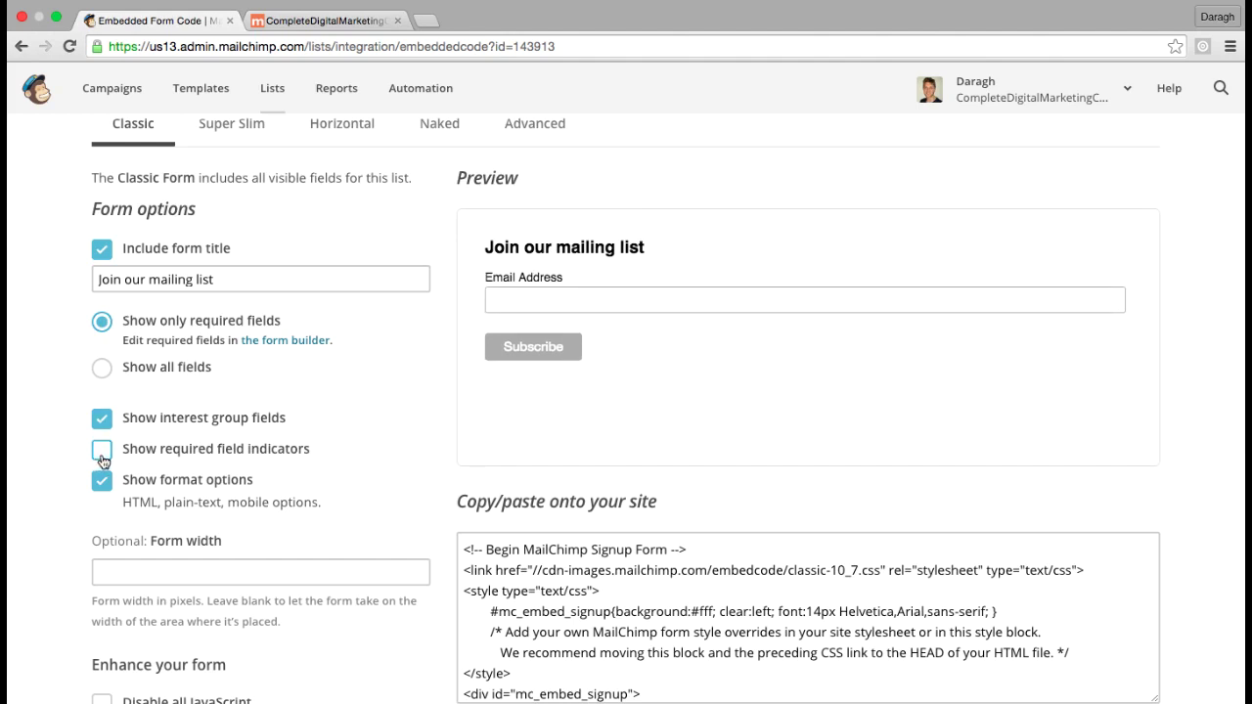
pyautogui.scroll(-2, 508, 478)
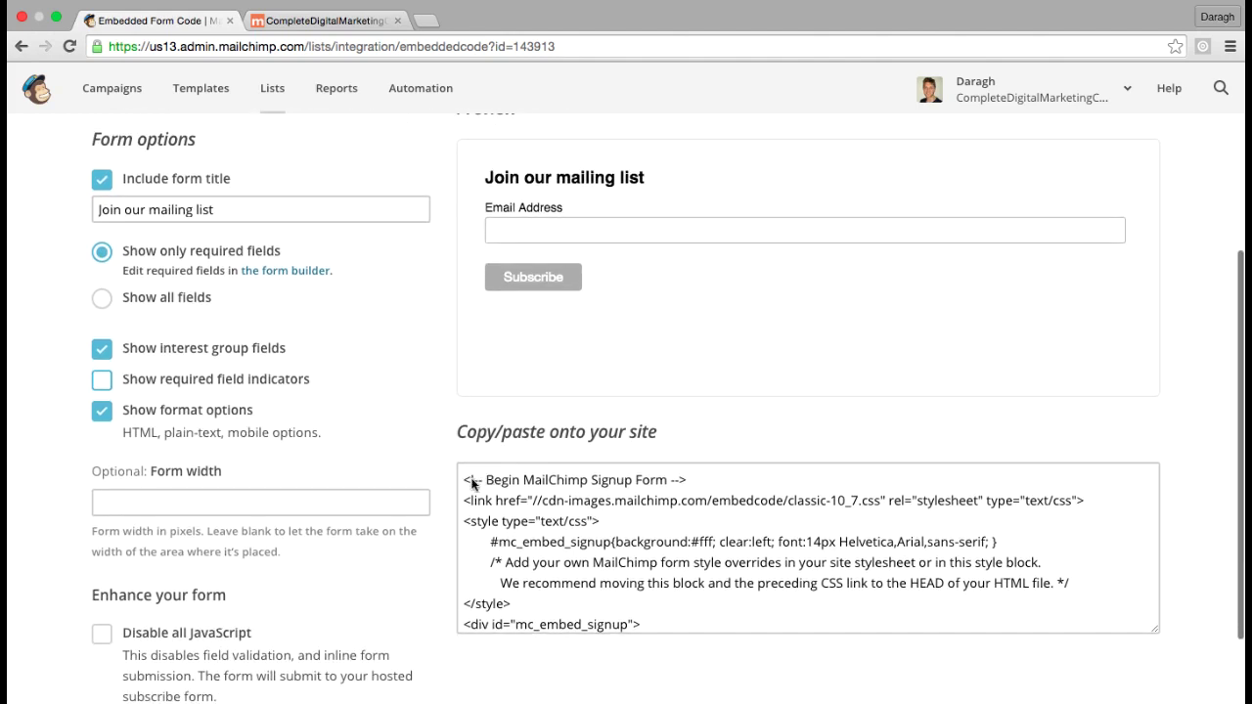
# Select and copy the signup form's embed code in MailChimp, then return to the WordPress front page
pyautogui.click(471, 484)
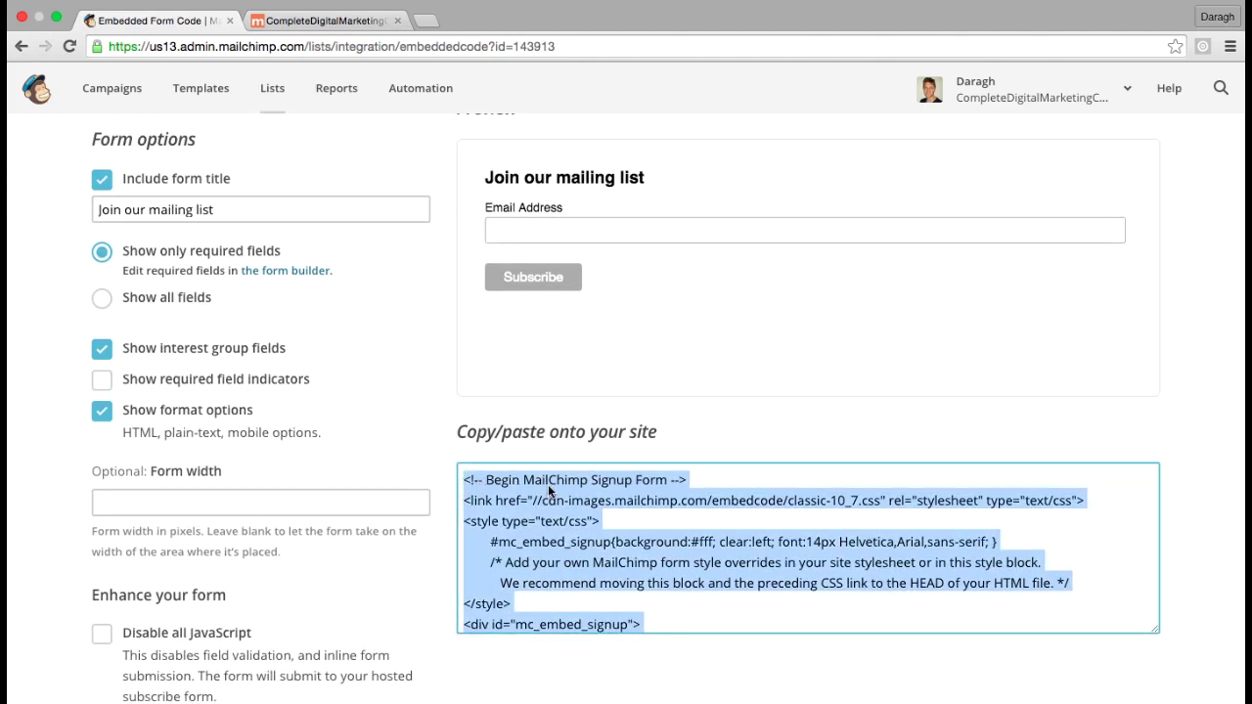
pyautogui.scroll(2, 548, 485)
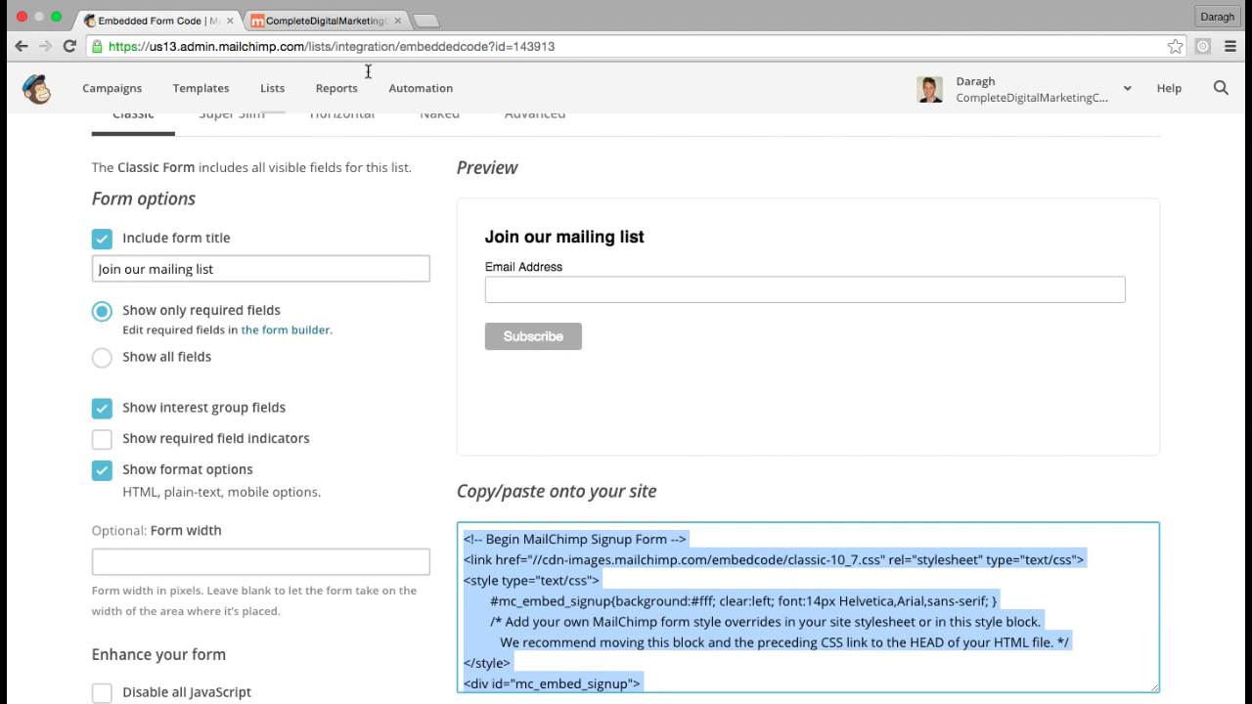
pyautogui.click(327, 23)
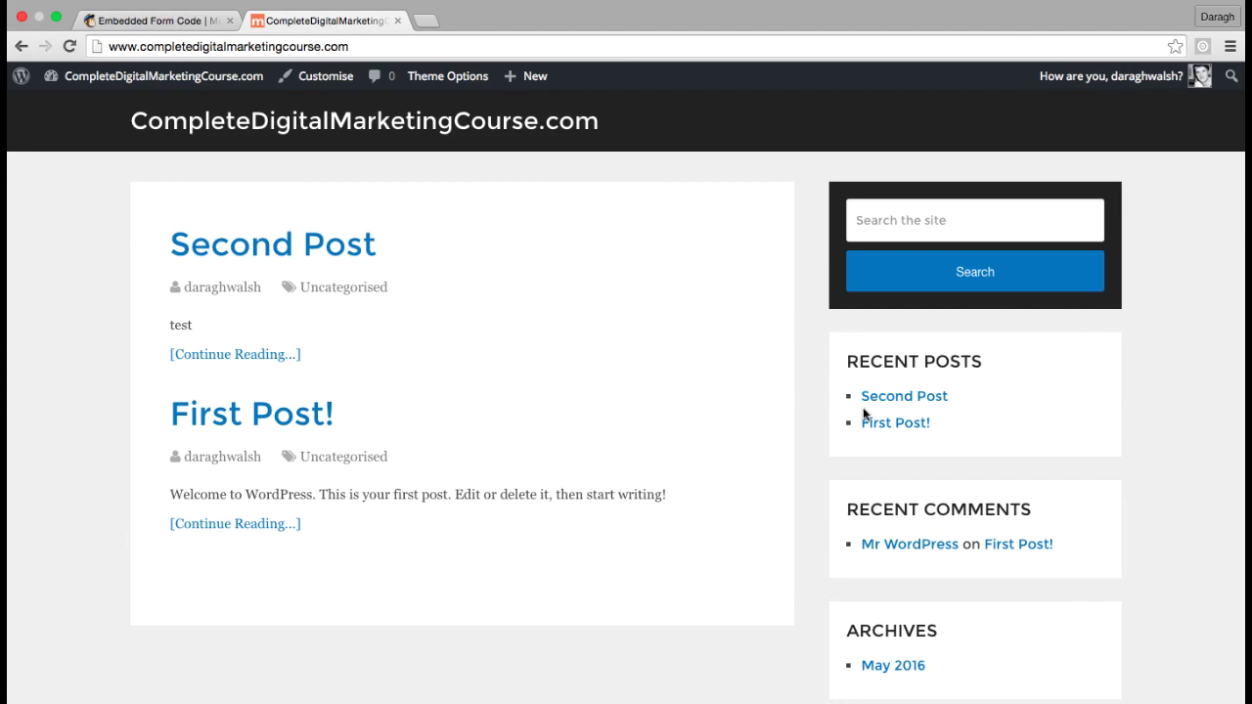
pyautogui.click(221, 20)
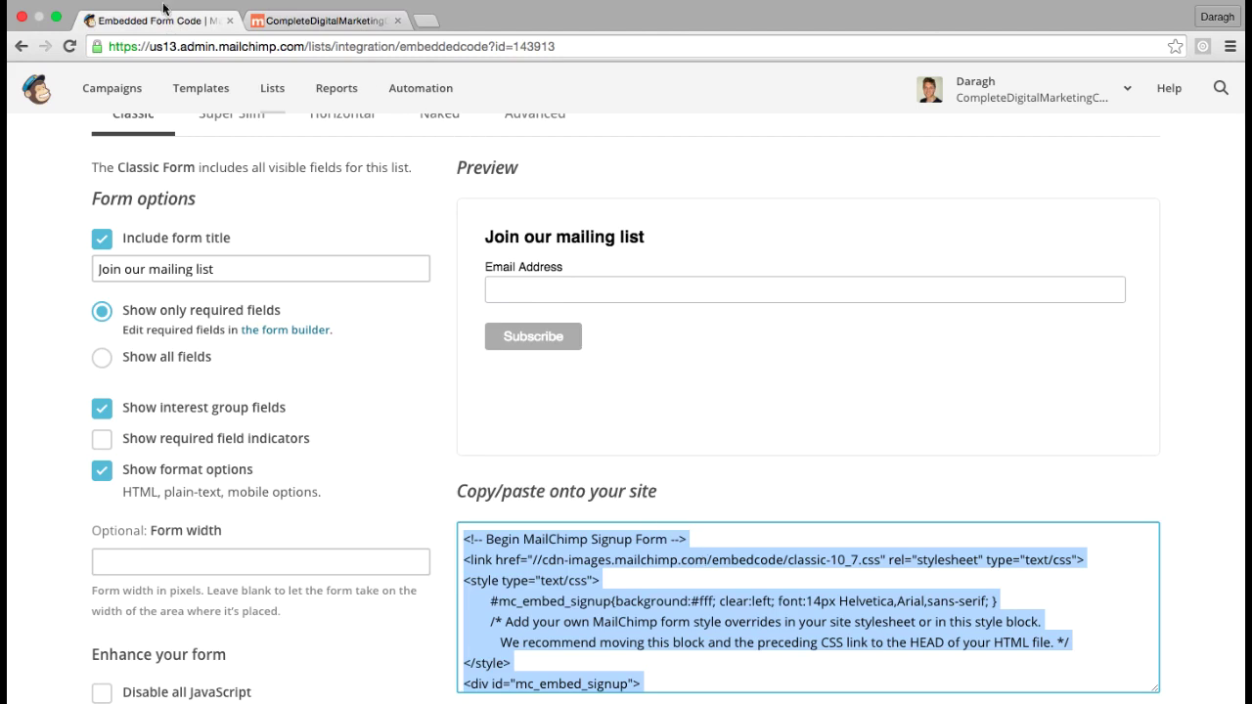
pyautogui.click(309, 40)
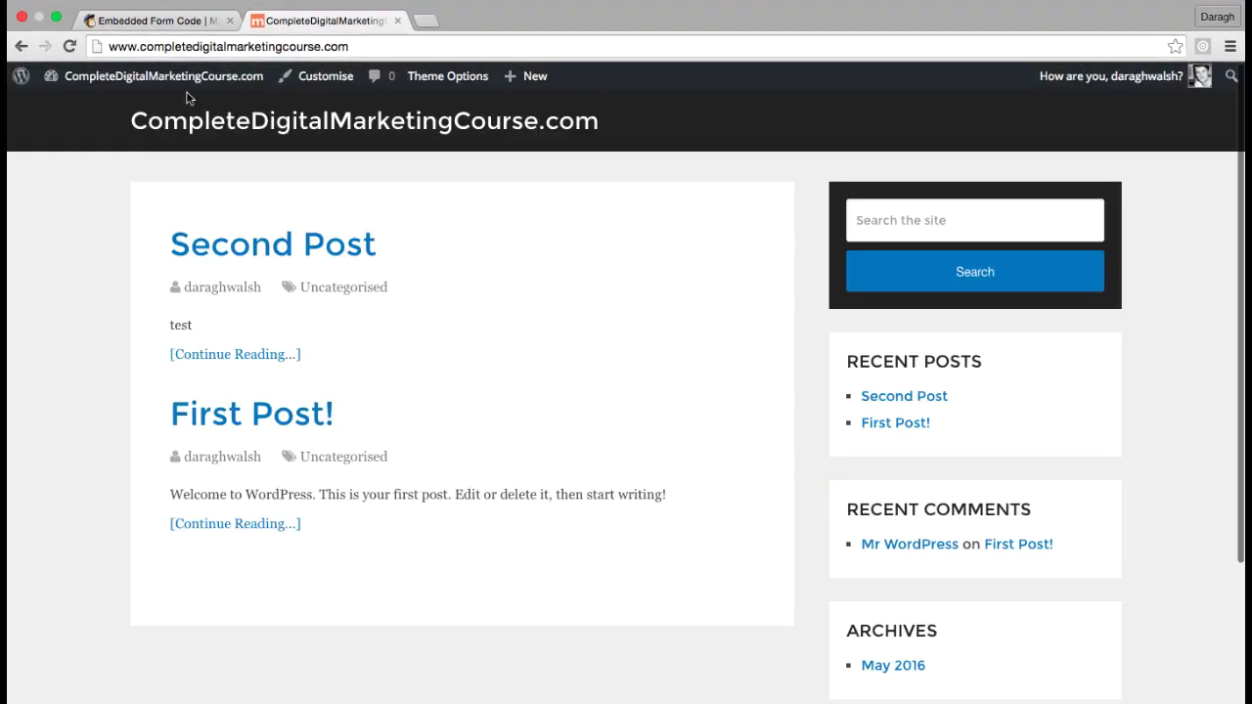
# Go to the WordPress Widgets page via Dashboard > Appearance
pyautogui.moveTo(146, 76)
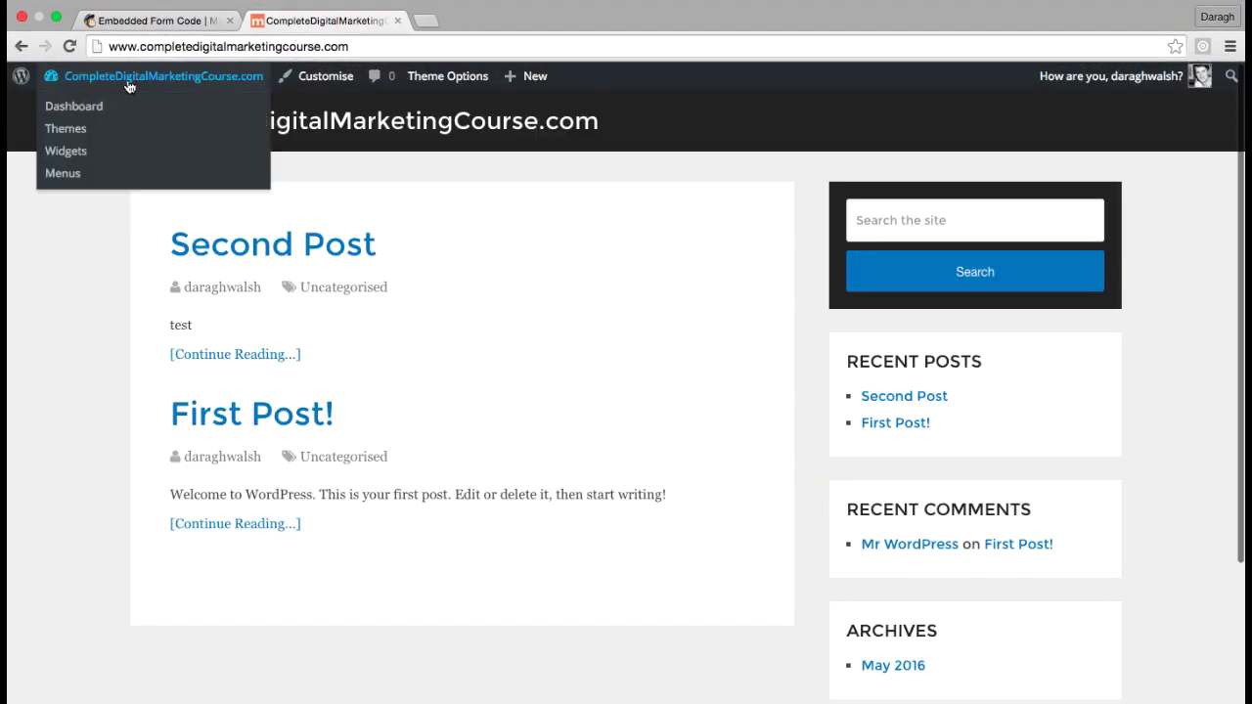
pyautogui.click(84, 113)
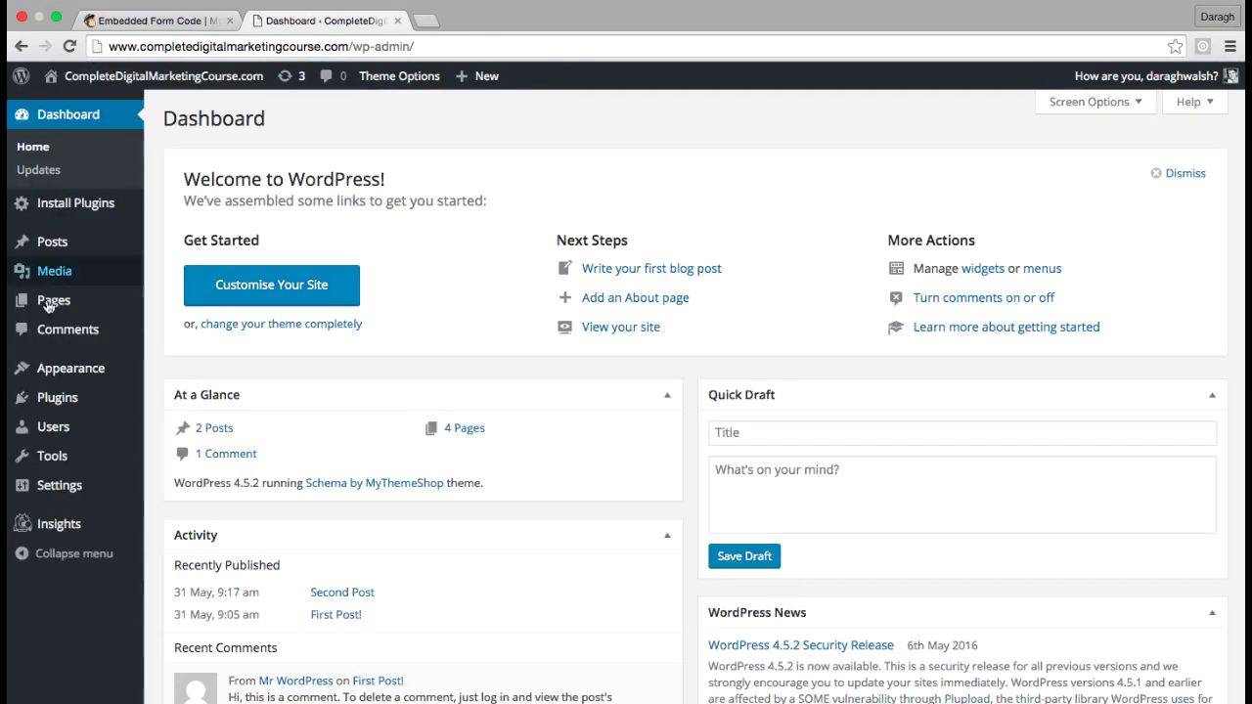
pyautogui.moveTo(56, 371)
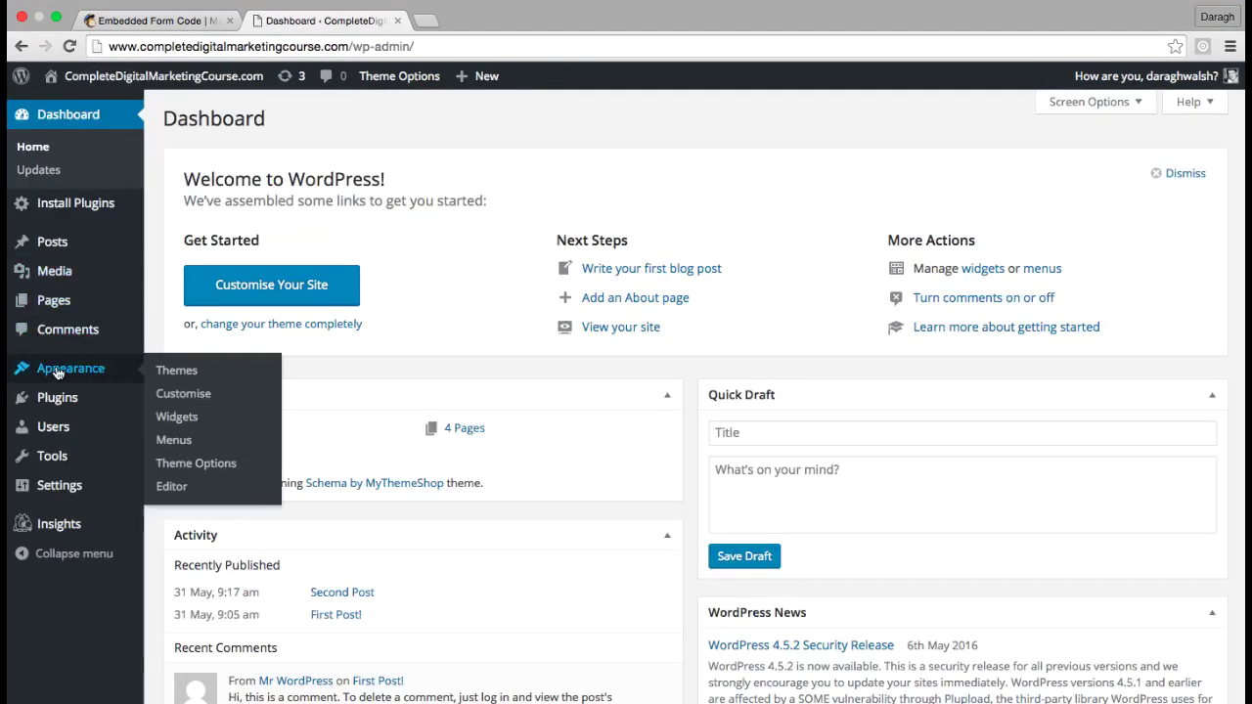
pyautogui.click(179, 423)
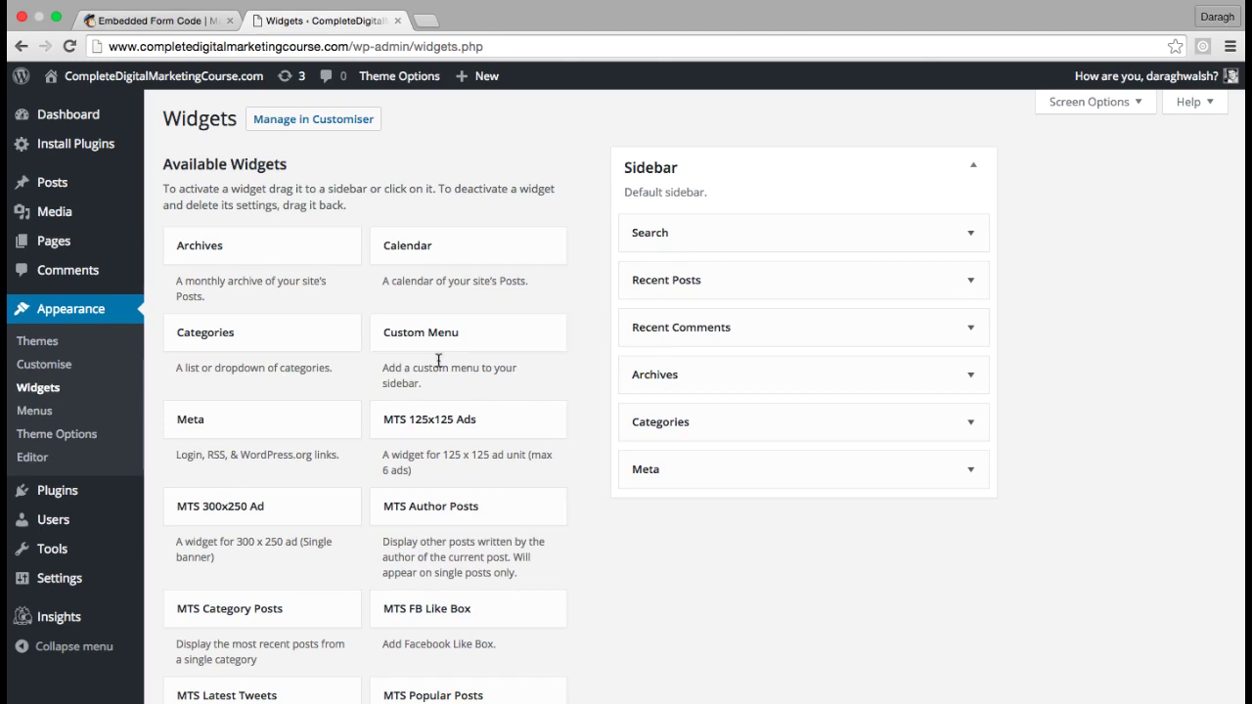
# Drag the Text widget into the Sidebar below the Search widget
pyautogui.scroll(-2, 438, 361)
pyautogui.scroll(-10, 438, 361)
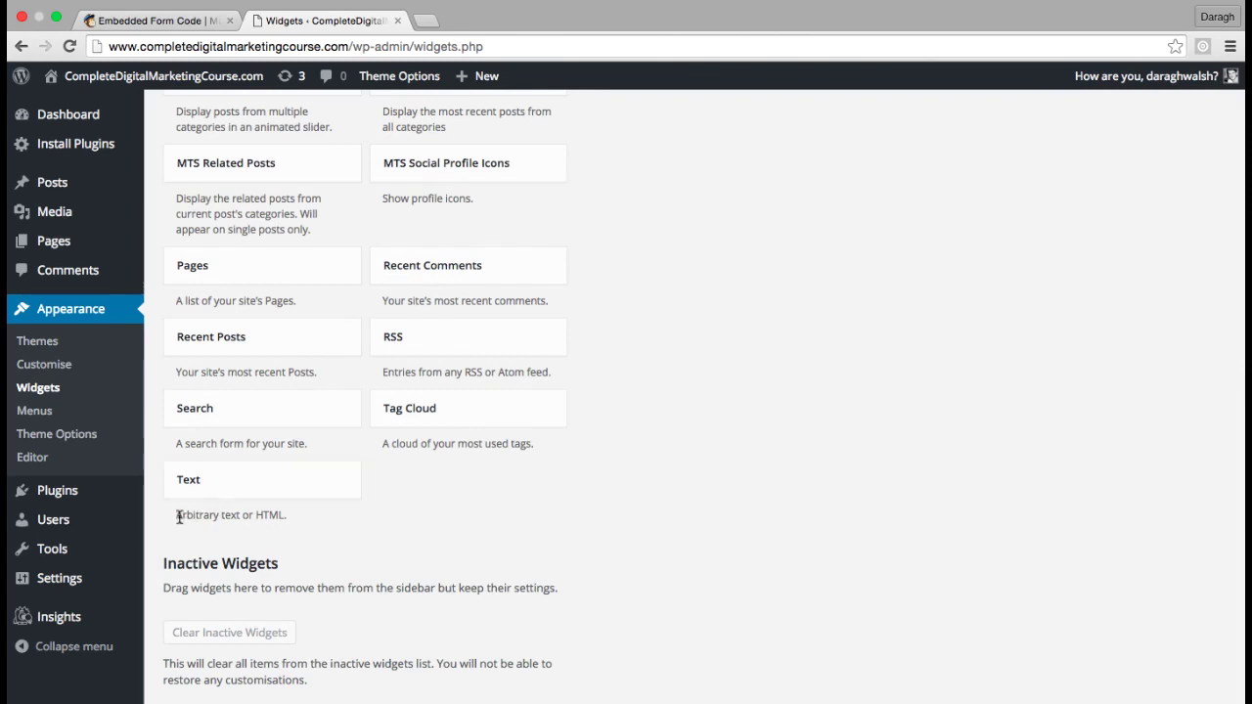
pyautogui.moveTo(178, 518); pyautogui.dragTo(766, 279)
pyautogui.scroll(3, 775, 304)
pyautogui.scroll(5, 775, 304)
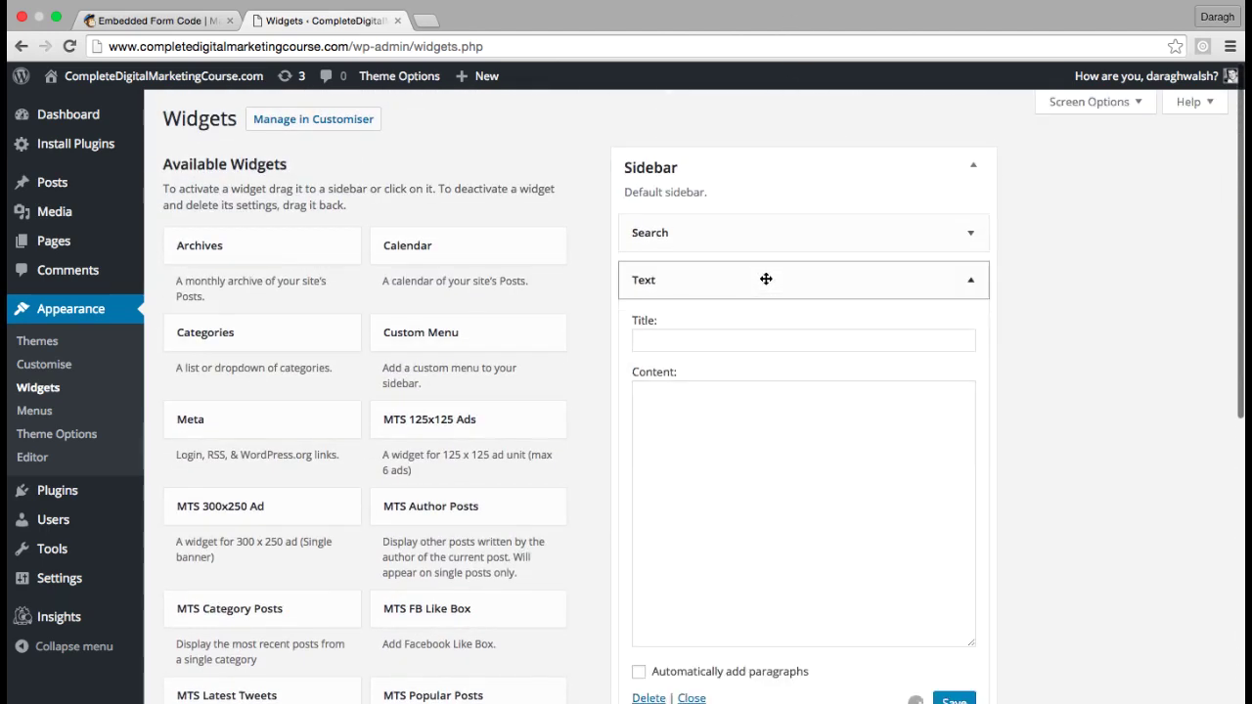
# Paste the MailChimp signup form embed code into the Text widget's Content and save it
pyautogui.click(687, 409)
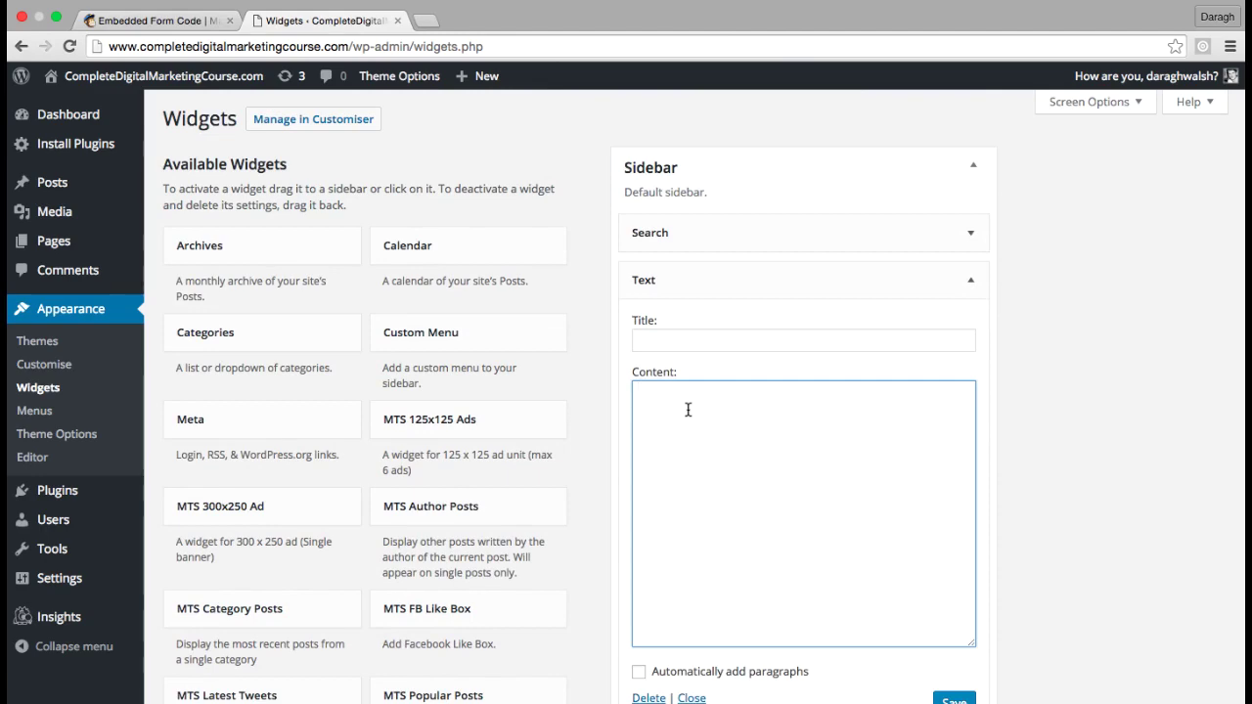
pyautogui.click(156, 21)
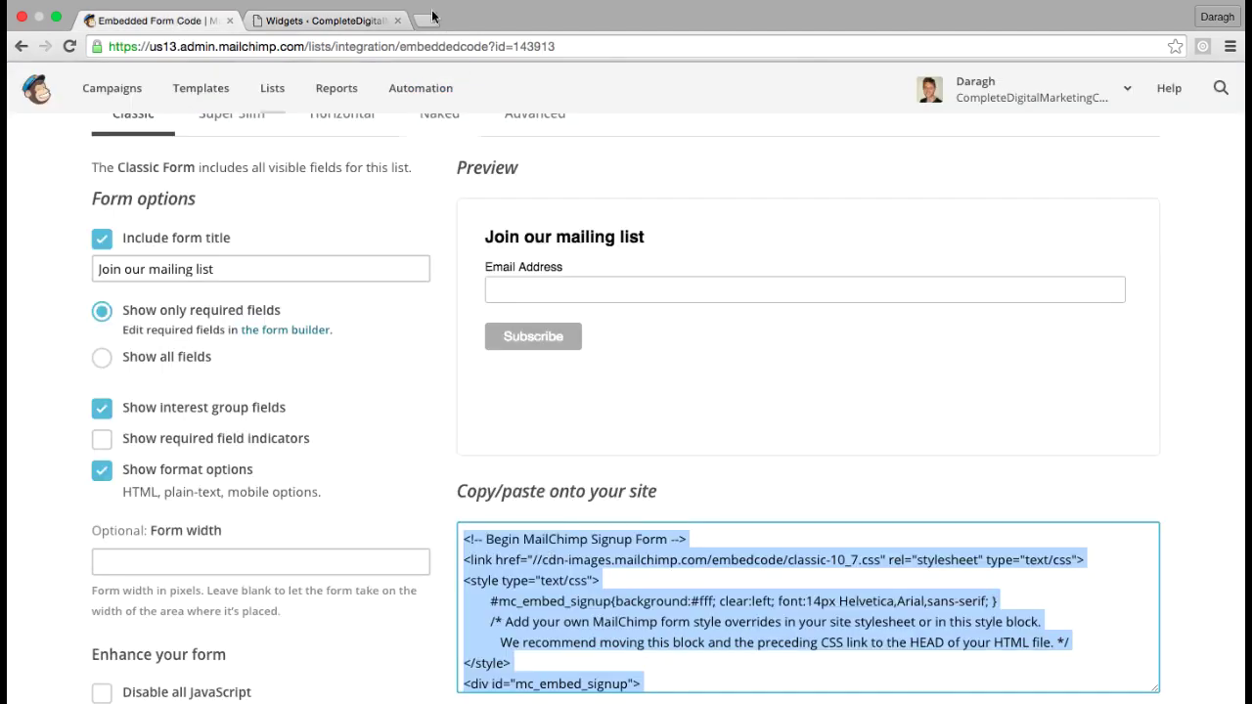
pyautogui.click(353, 17)
pyautogui.press('super+v')
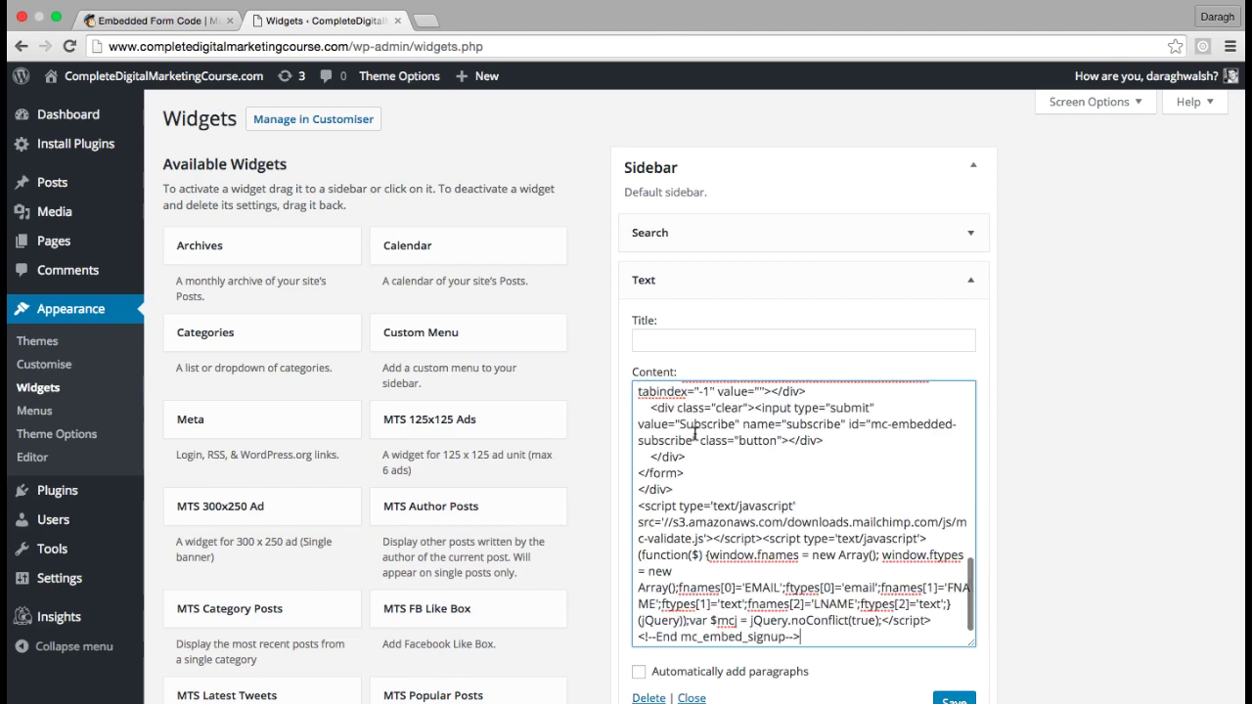
pyautogui.scroll(-3, 826, 504)
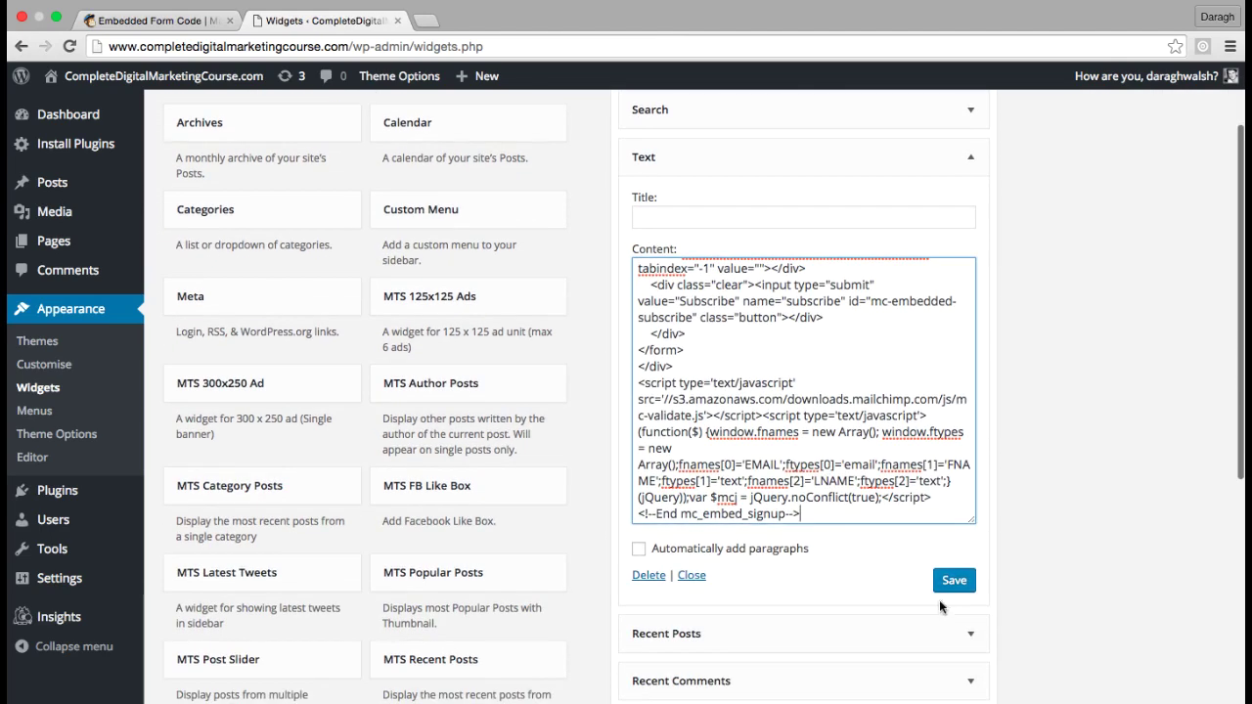
pyautogui.click(954, 582)
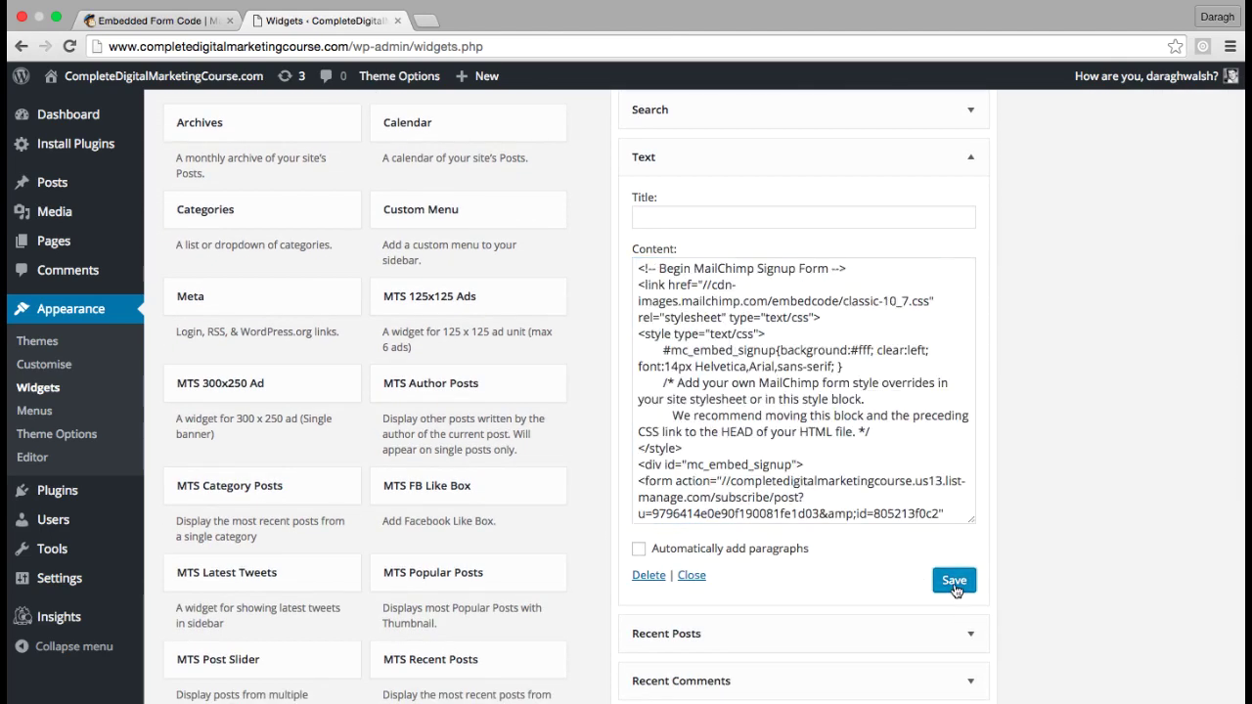
# Open the live site from Visit Site in a new browser tab
pyautogui.scroll(3, 910, 583)
pyautogui.moveTo(153, 88)
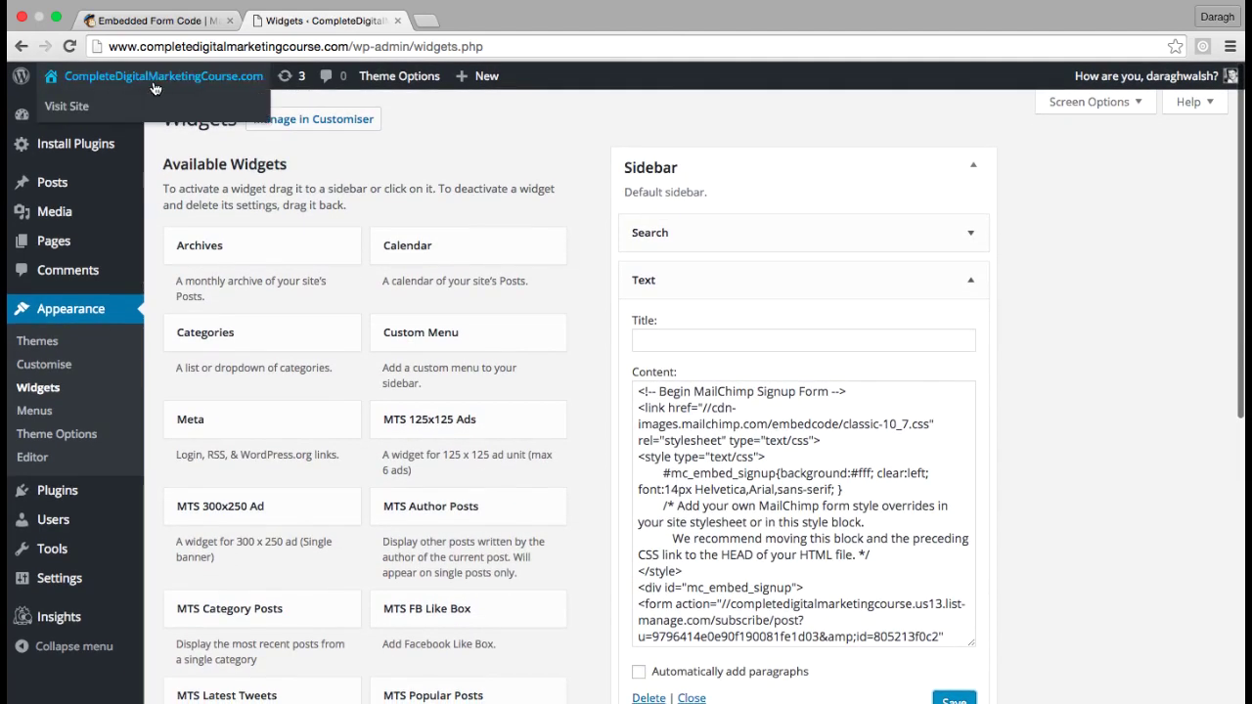
pyautogui.rightClick(73, 110)
pyautogui.click(108, 114)
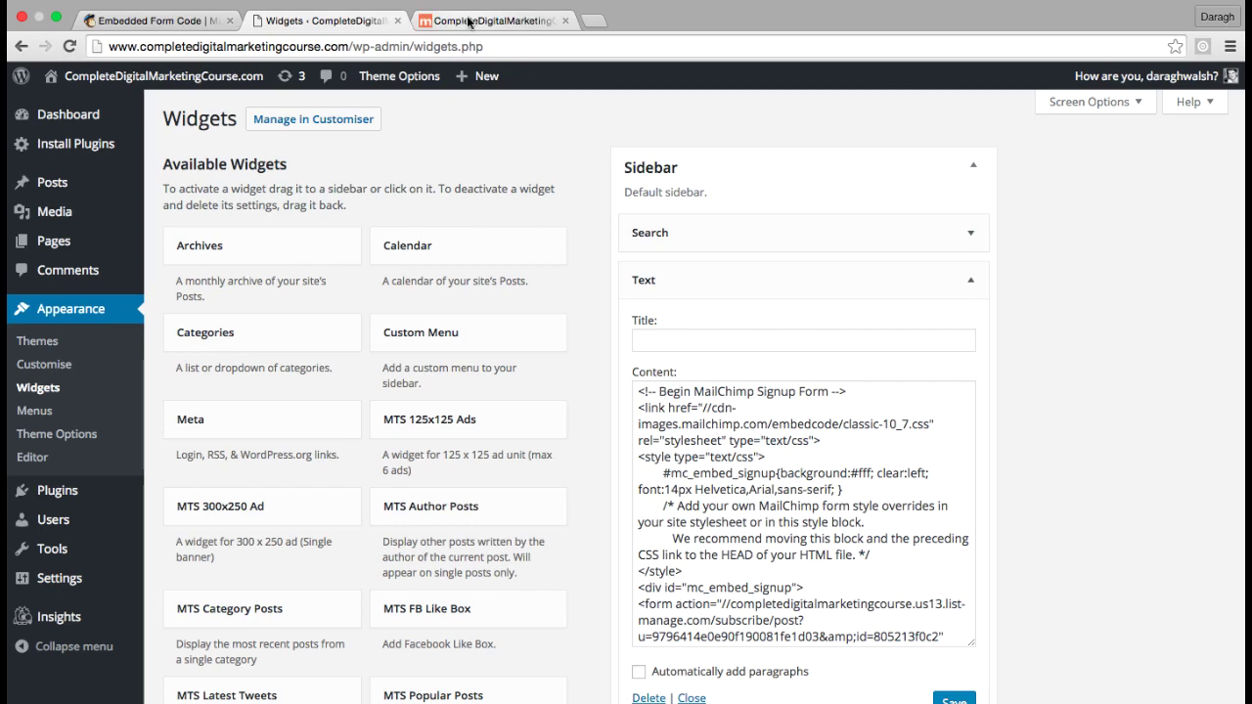
# Check the live site's Join our mailing list form and its Email Address field, then open MailChimp Lists
pyautogui.click(468, 21)
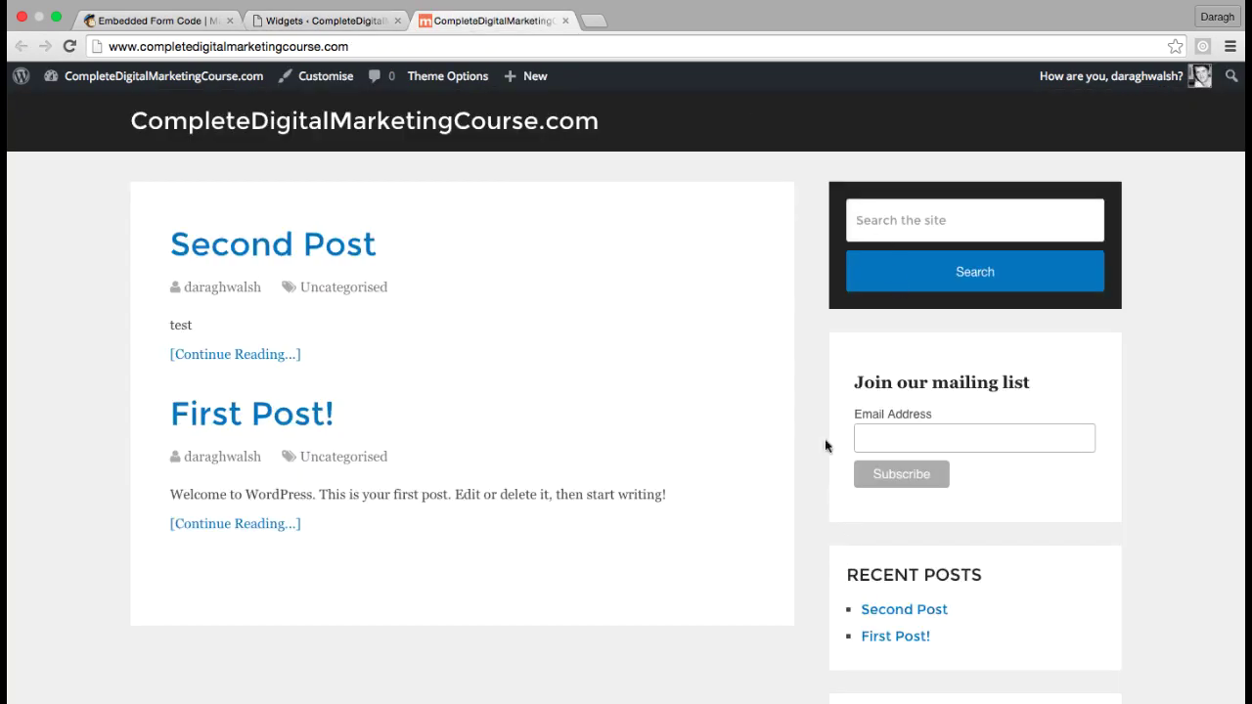
pyautogui.click(904, 432)
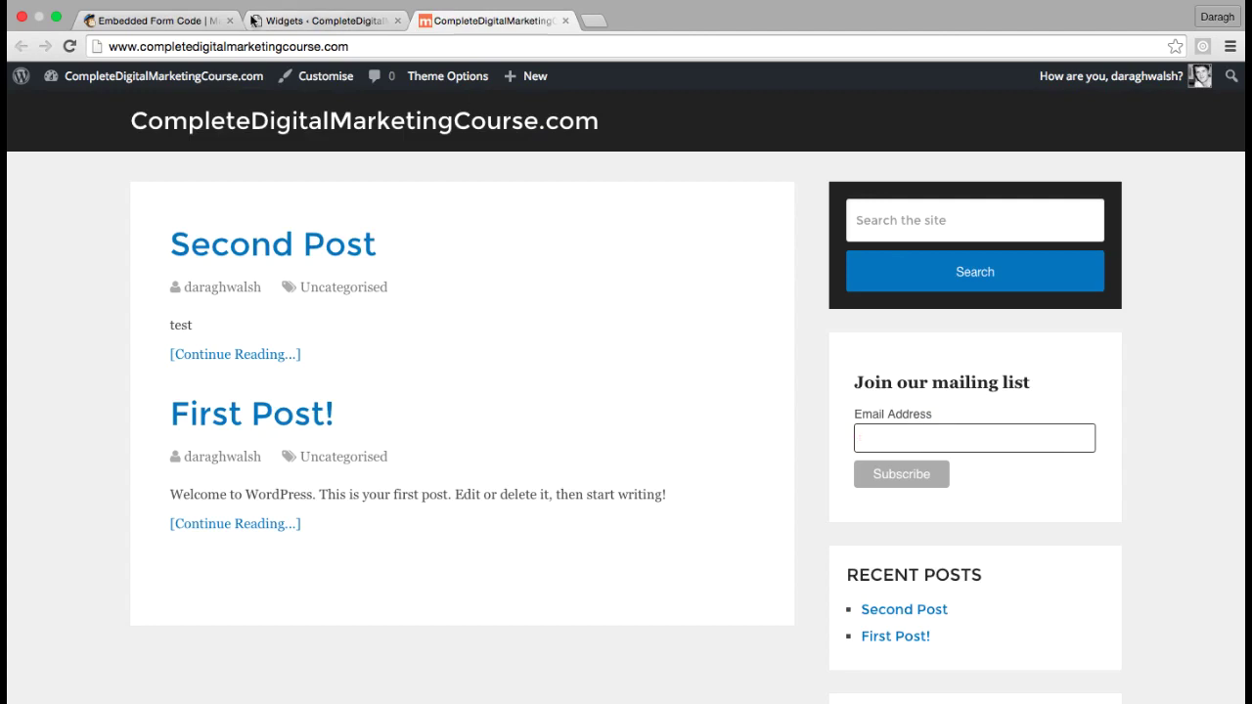
pyautogui.click(162, 20)
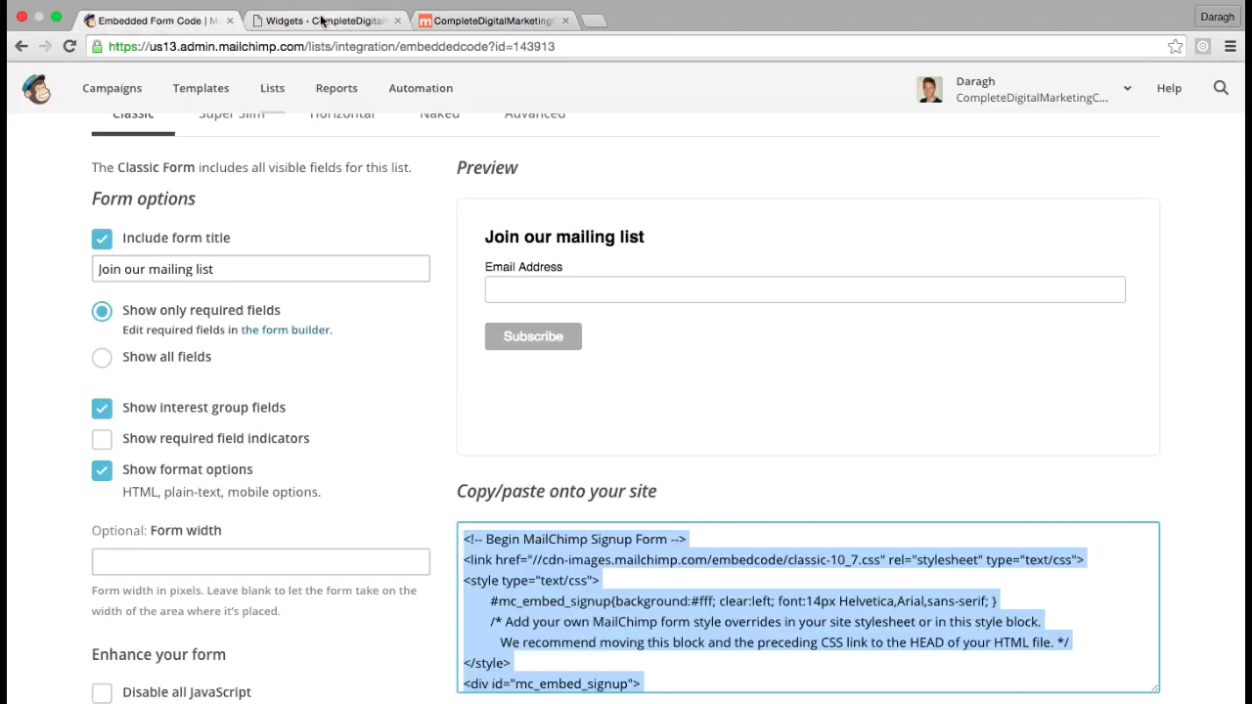
pyautogui.scroll(5, 432, 231)
pyautogui.click(275, 104)
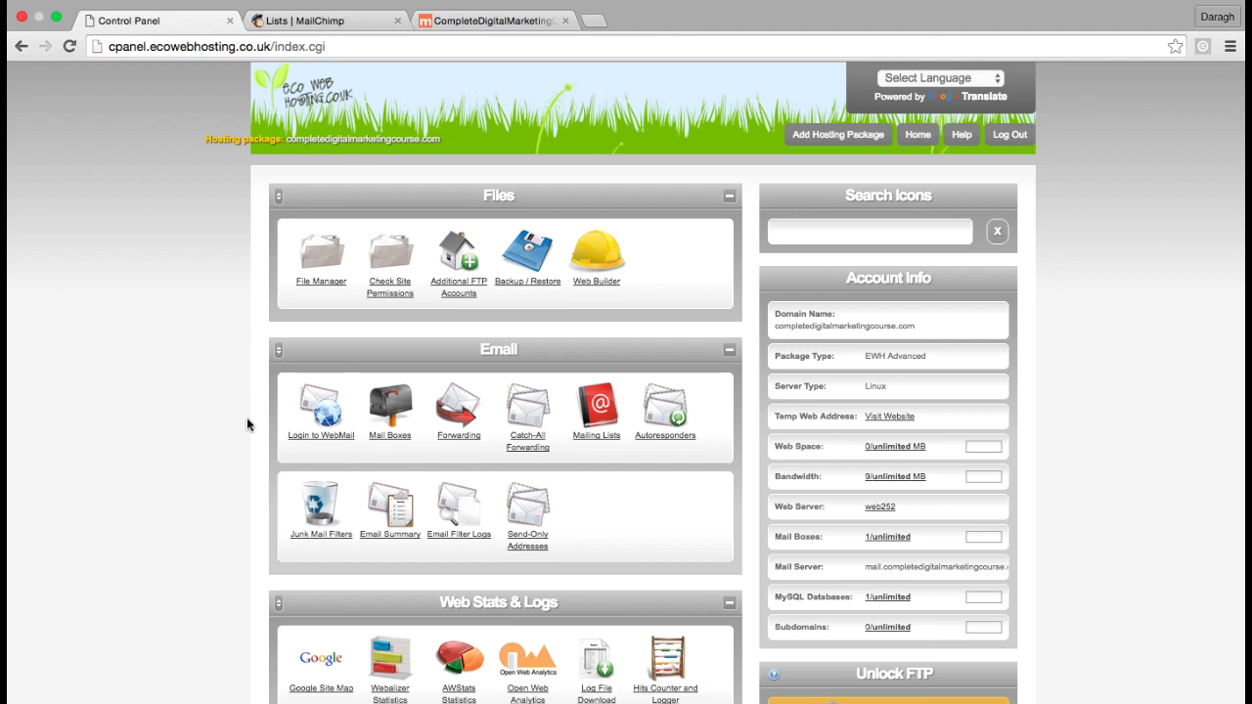
# Show MailChimp's Lists page with the CompleteDigitalMarketingCourse.com list and its 69 subscribers
pyautogui.click(333, 21)
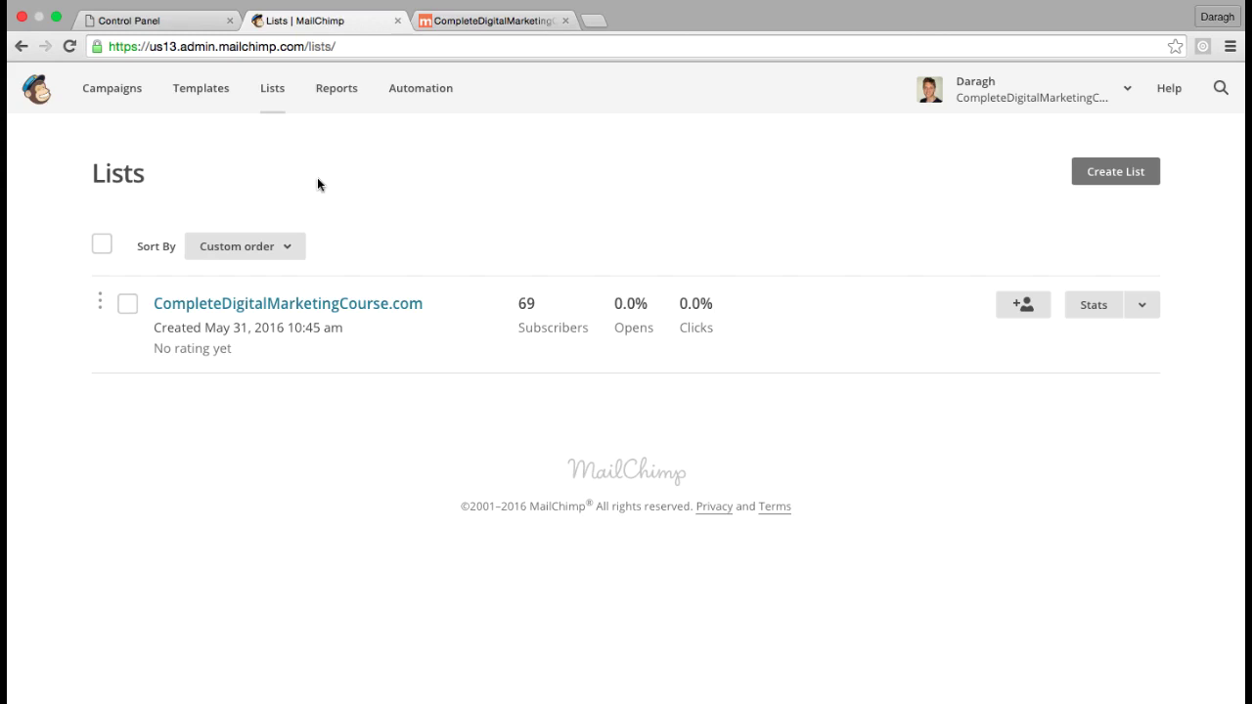
# Test the live site's signup form by leaving Email Address empty, triggering 'This field is required'
pyautogui.click(470, 21)
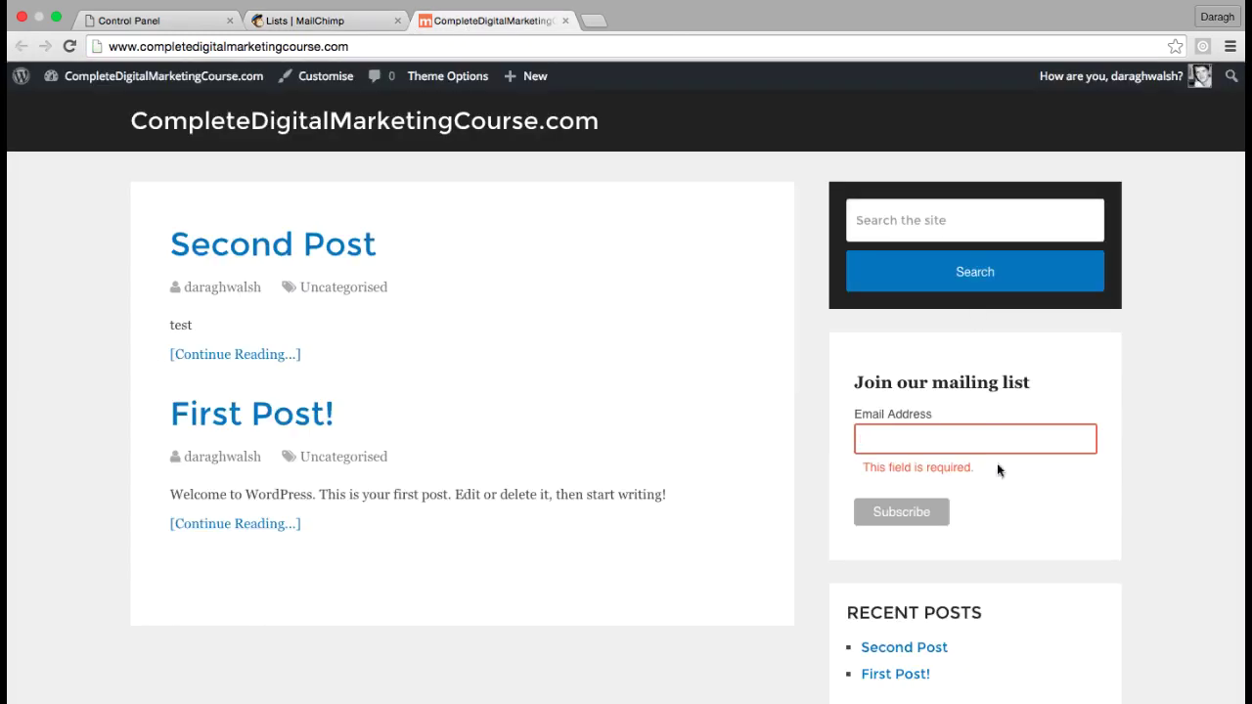
pyautogui.click(893, 443)
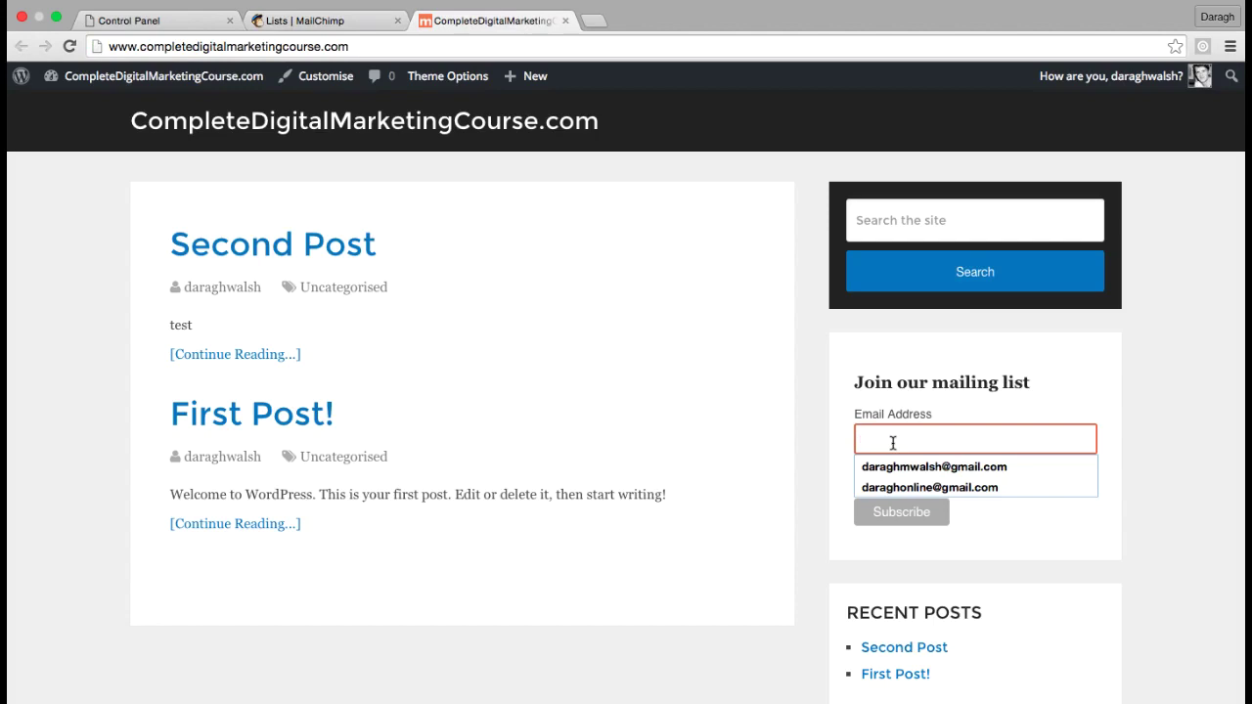
pyautogui.click(319, 23)
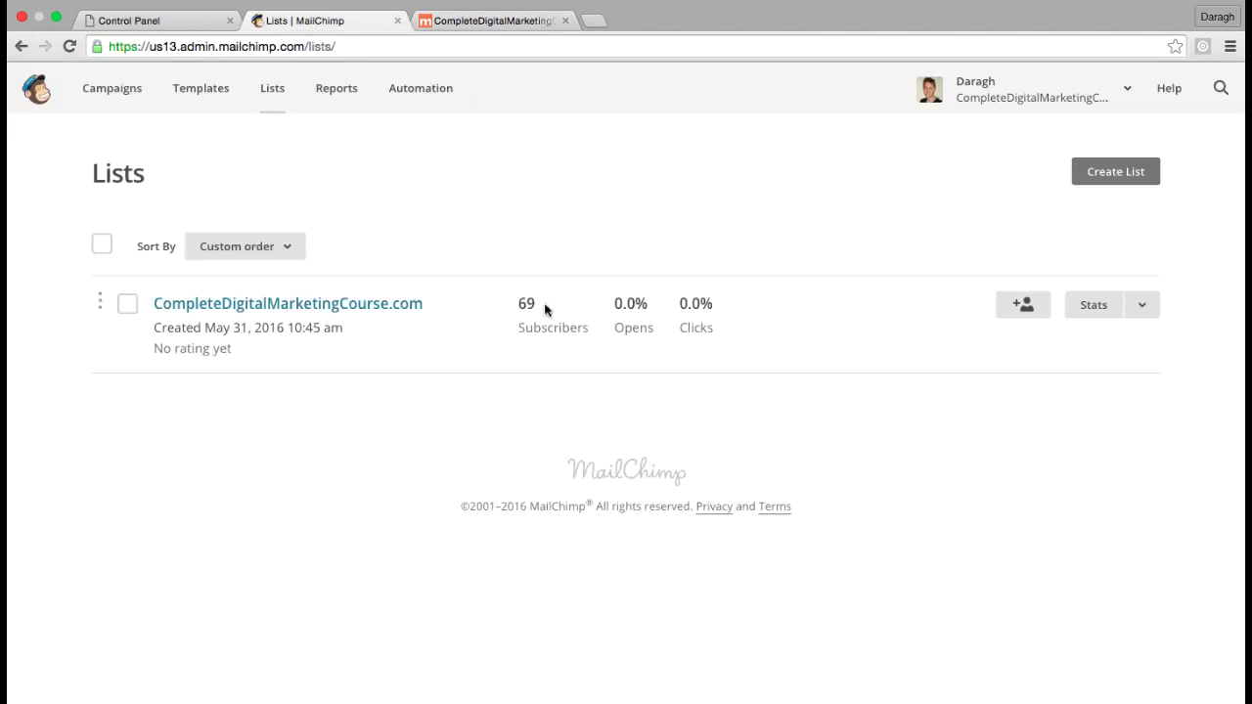
pyautogui.click(481, 24)
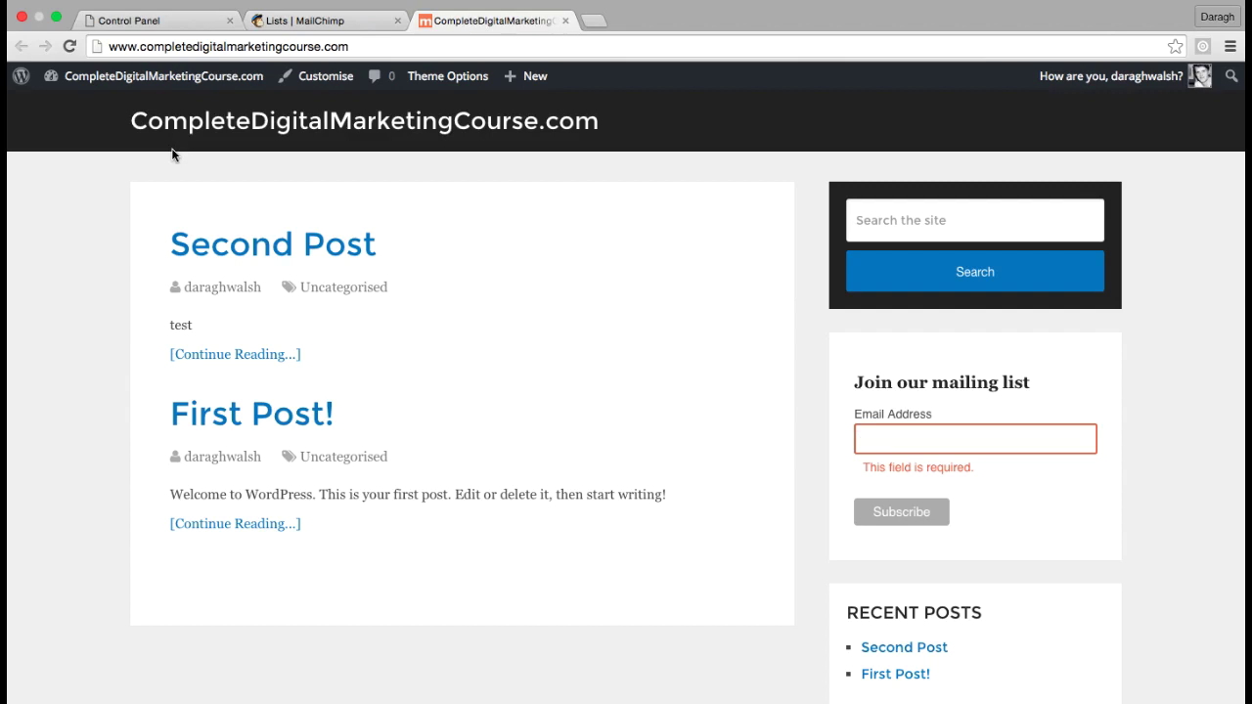
pyautogui.click(942, 443)
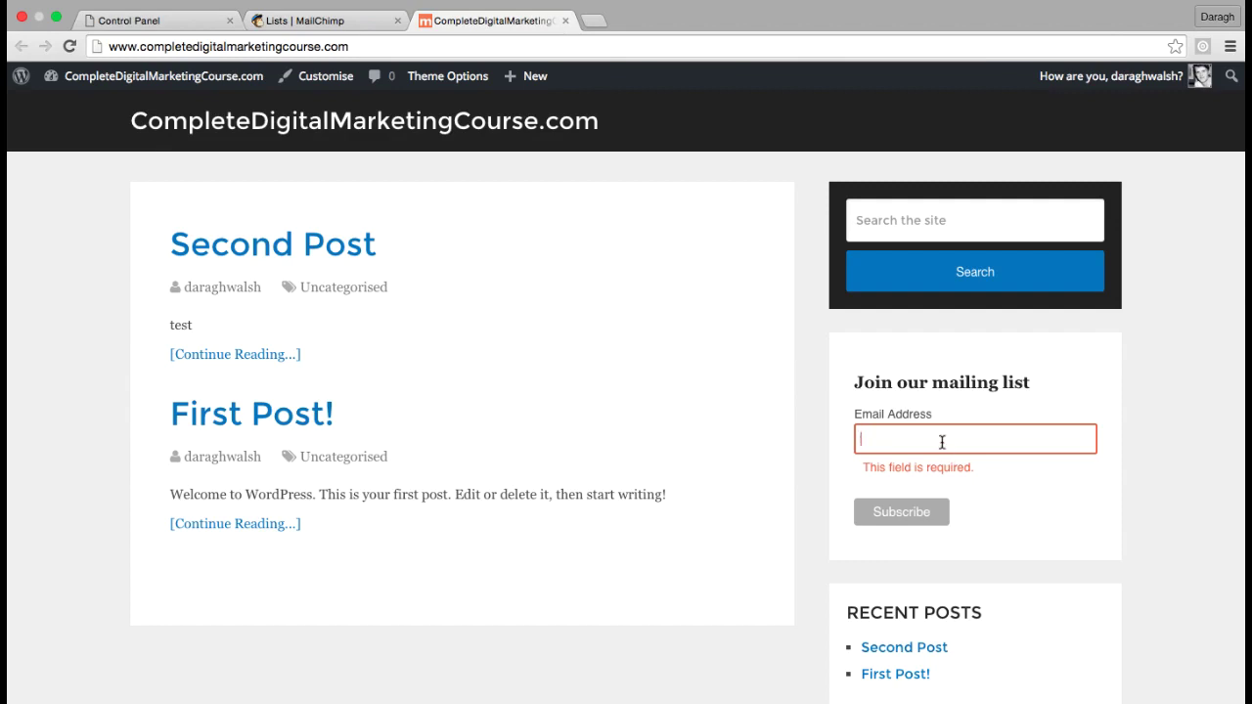